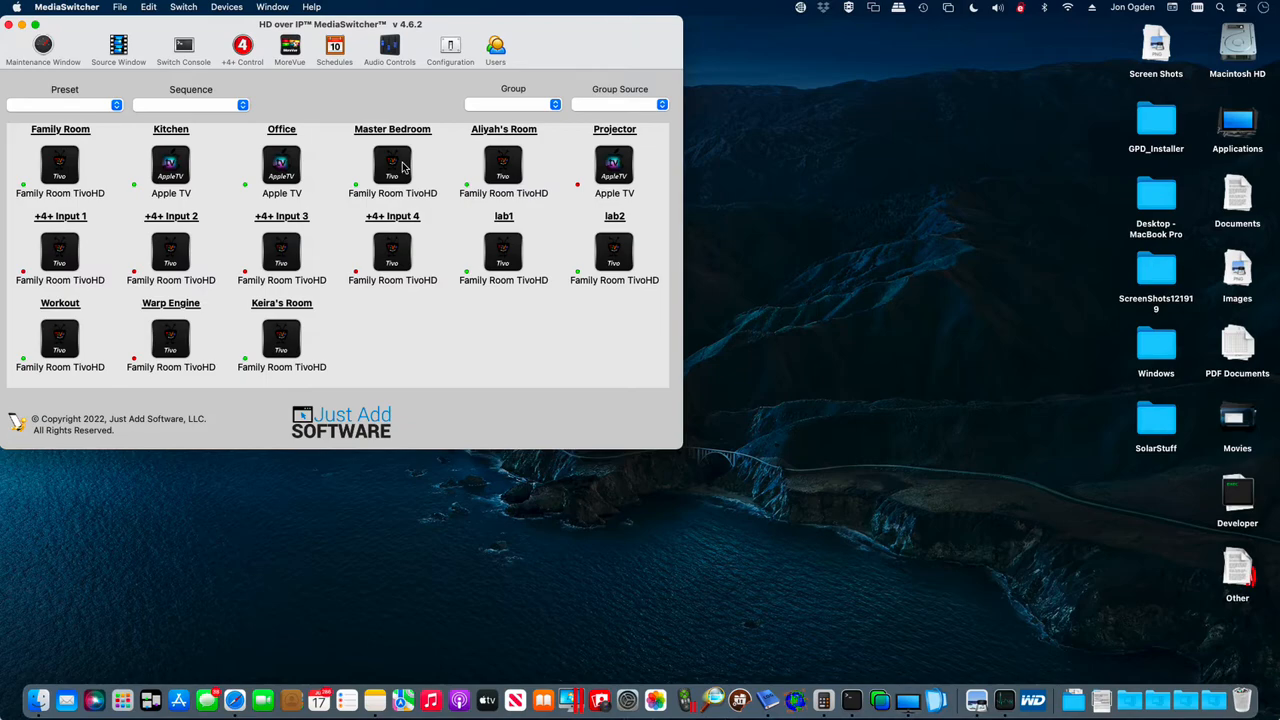
Step: Review the commands available for the Master Bedroom receiver and open the TV Screen Remote panel
right_click(403, 168)
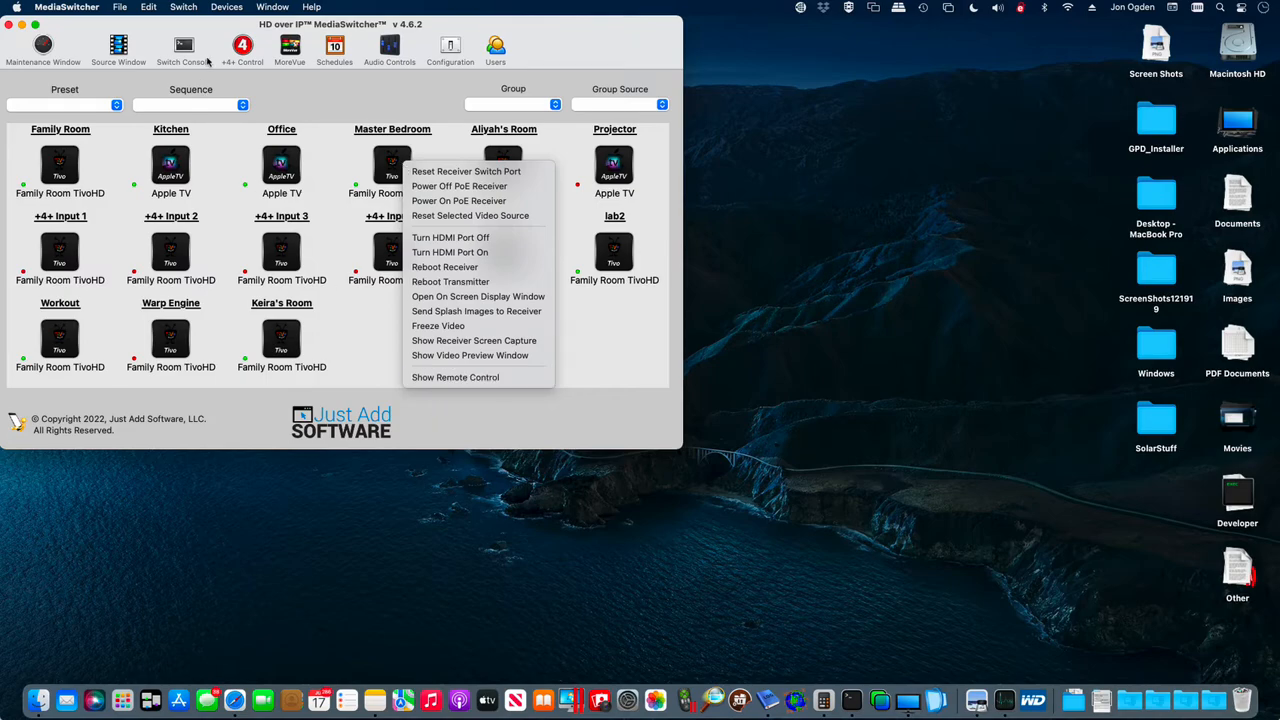
click(378, 362)
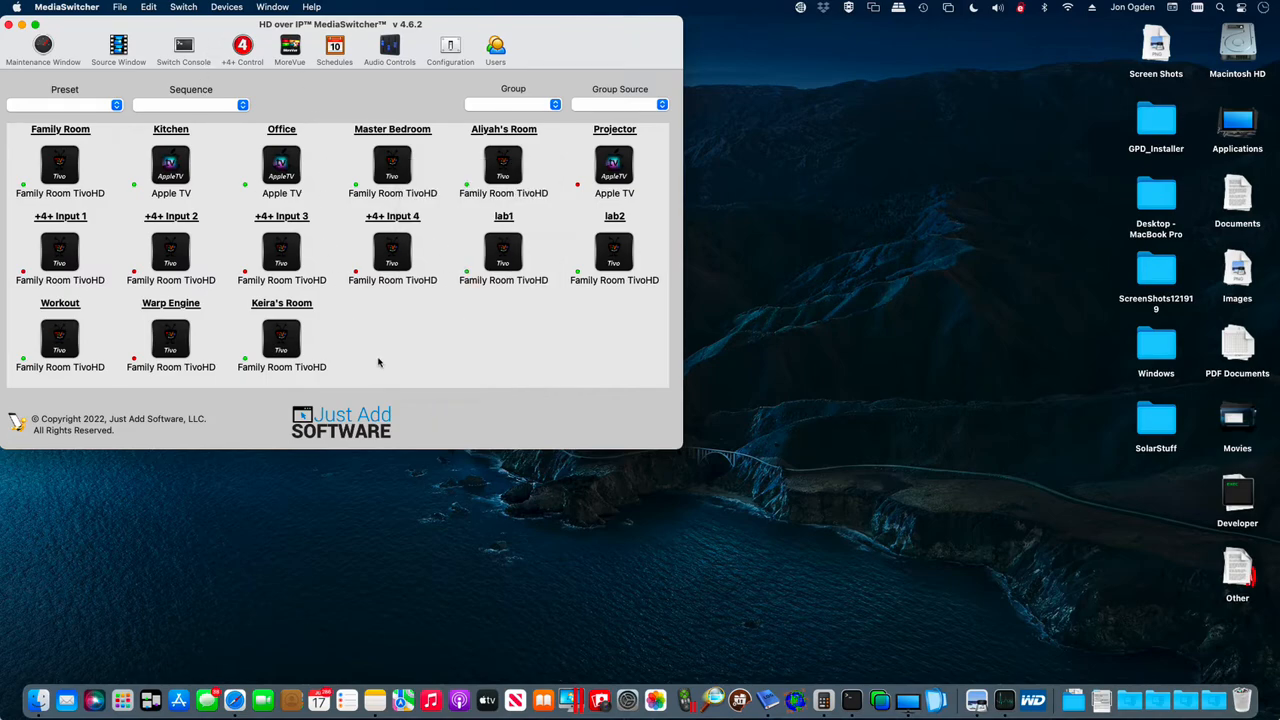
click(272, 7)
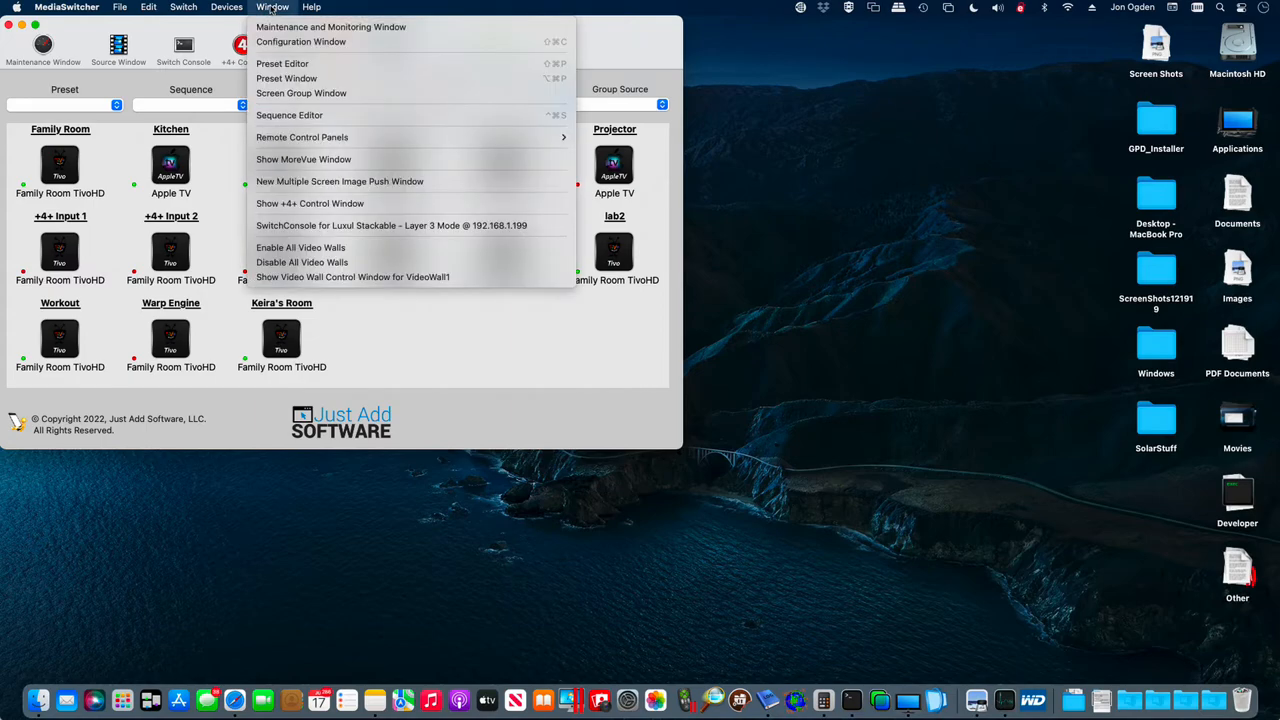
mouse_move(277, 143)
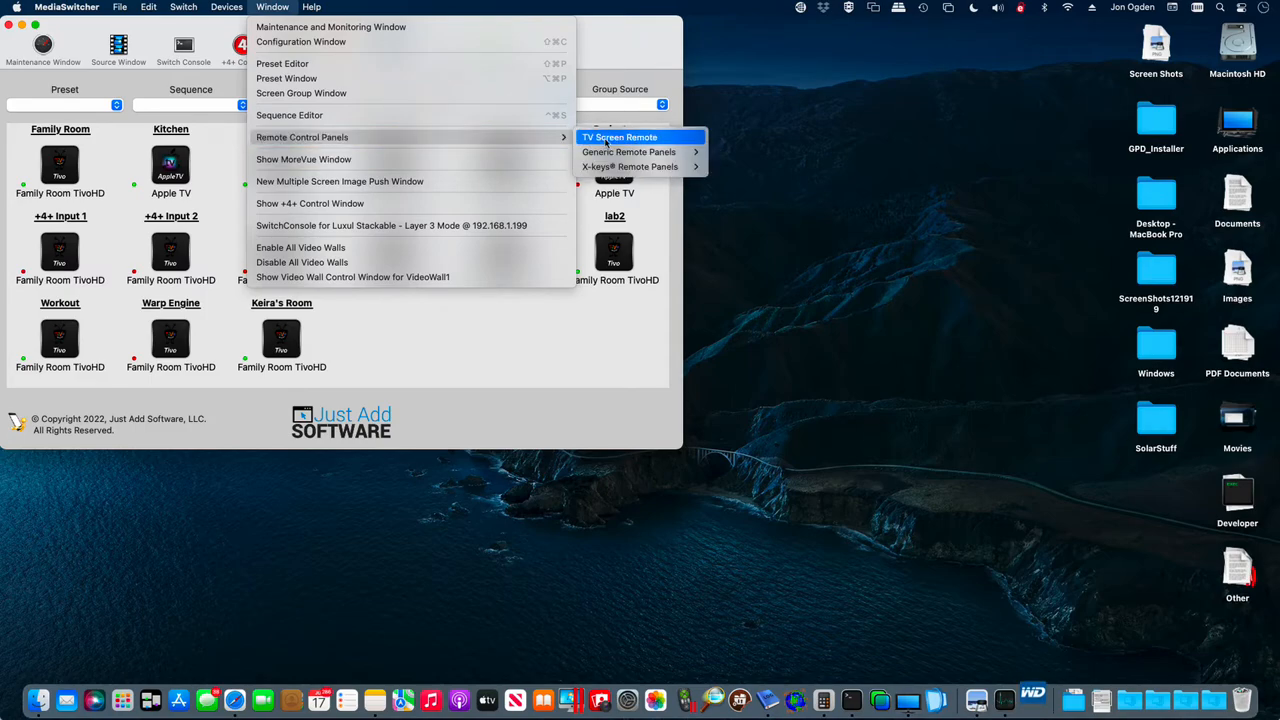
mouse_move(606, 153)
click(588, 141)
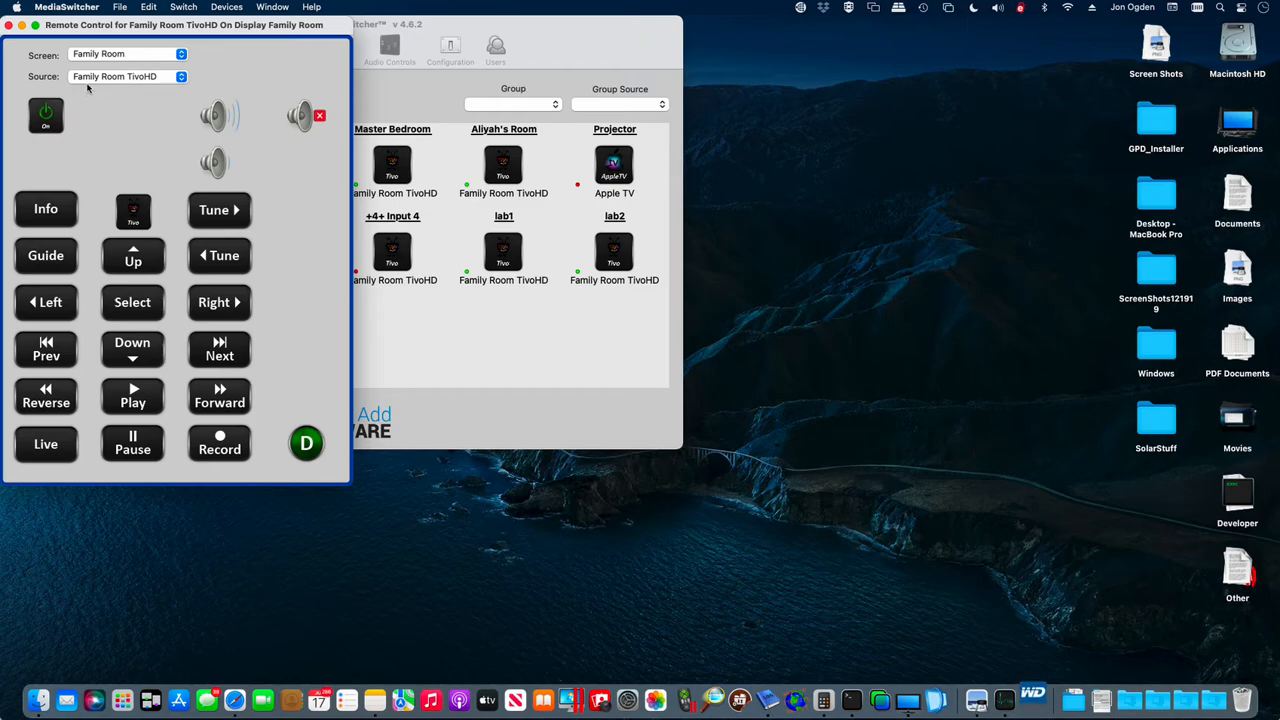
Step: Set the remote's screen to the personal room listed right after Master Bedroom, and its source to Raspberry Pi
click(88, 82)
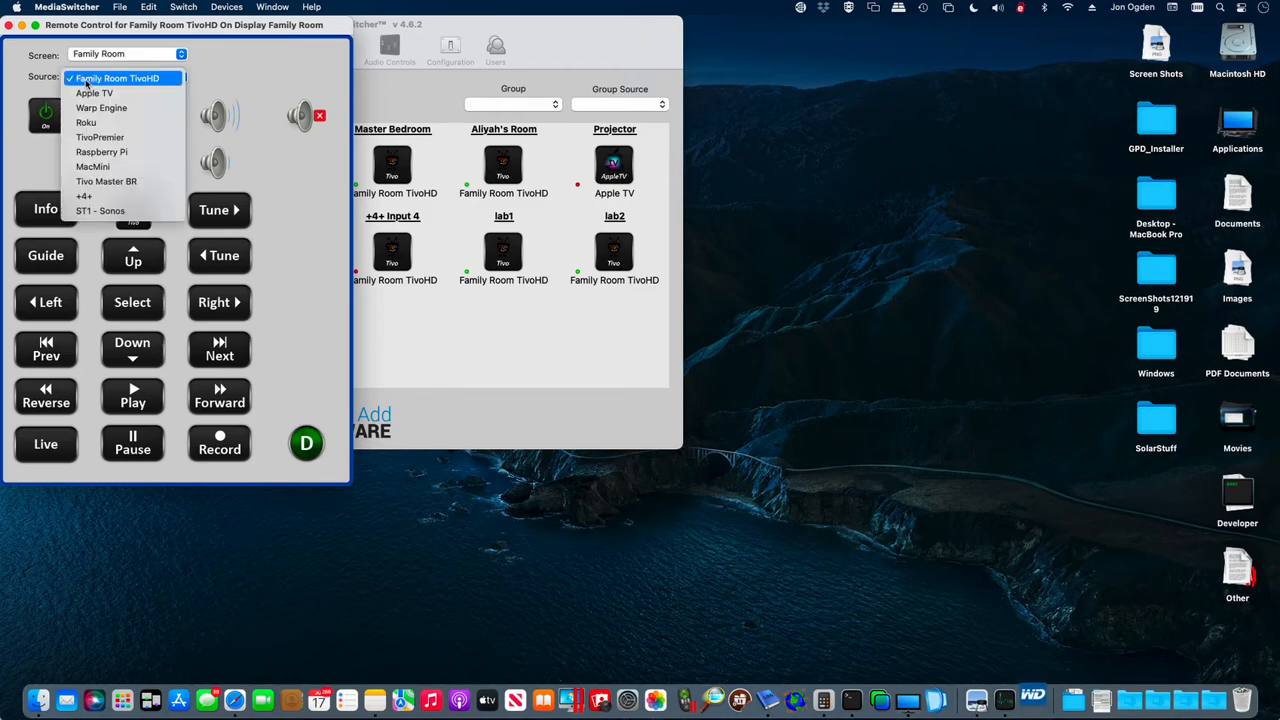
click(37, 172)
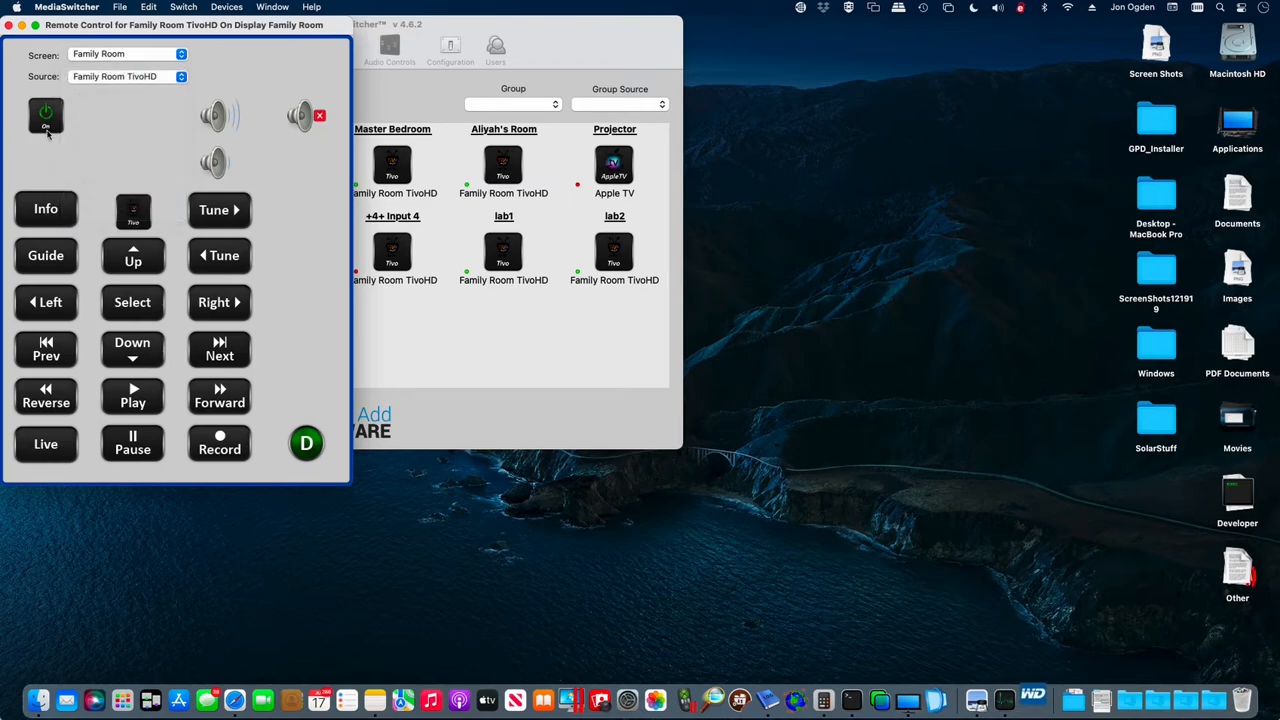
click(95, 57)
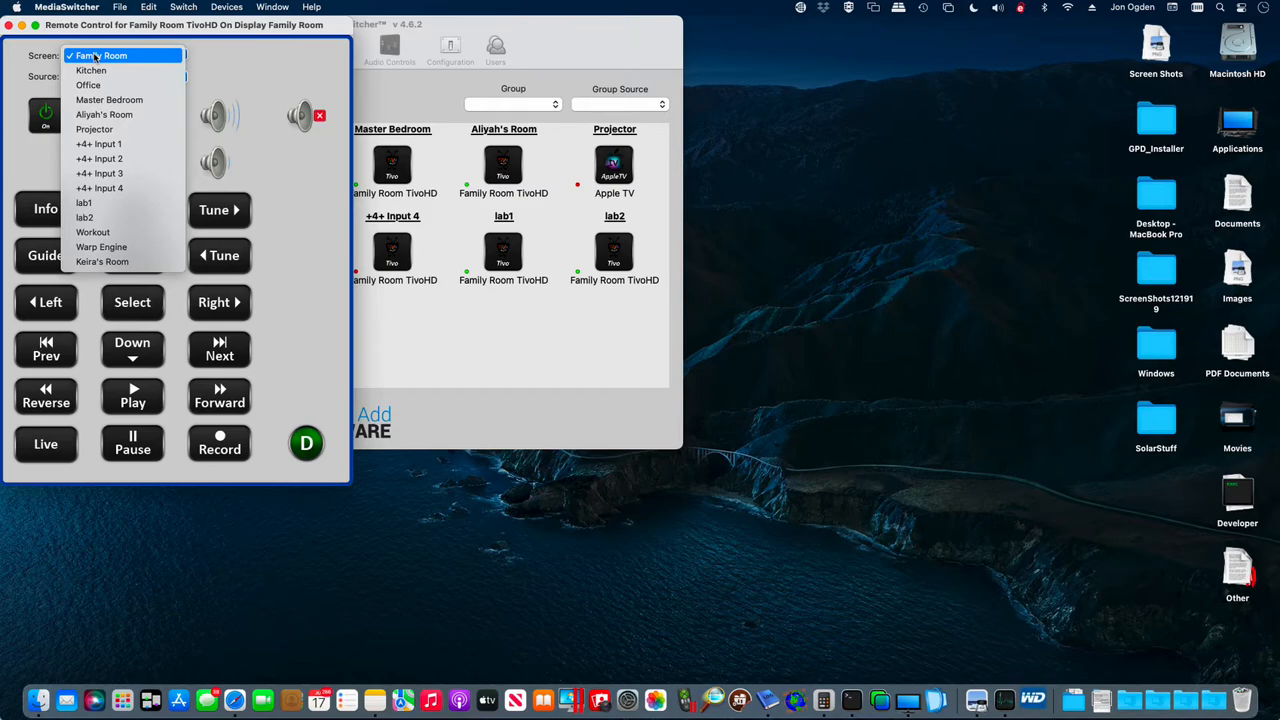
click(100, 114)
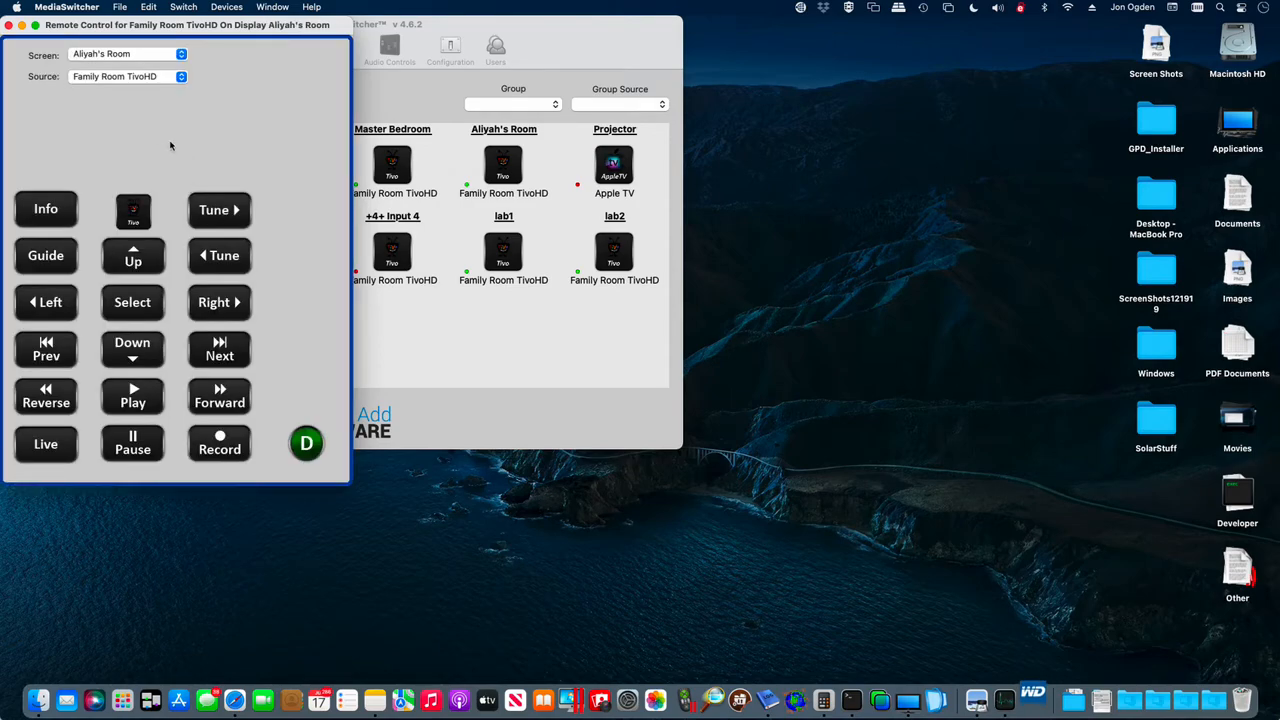
click(127, 78)
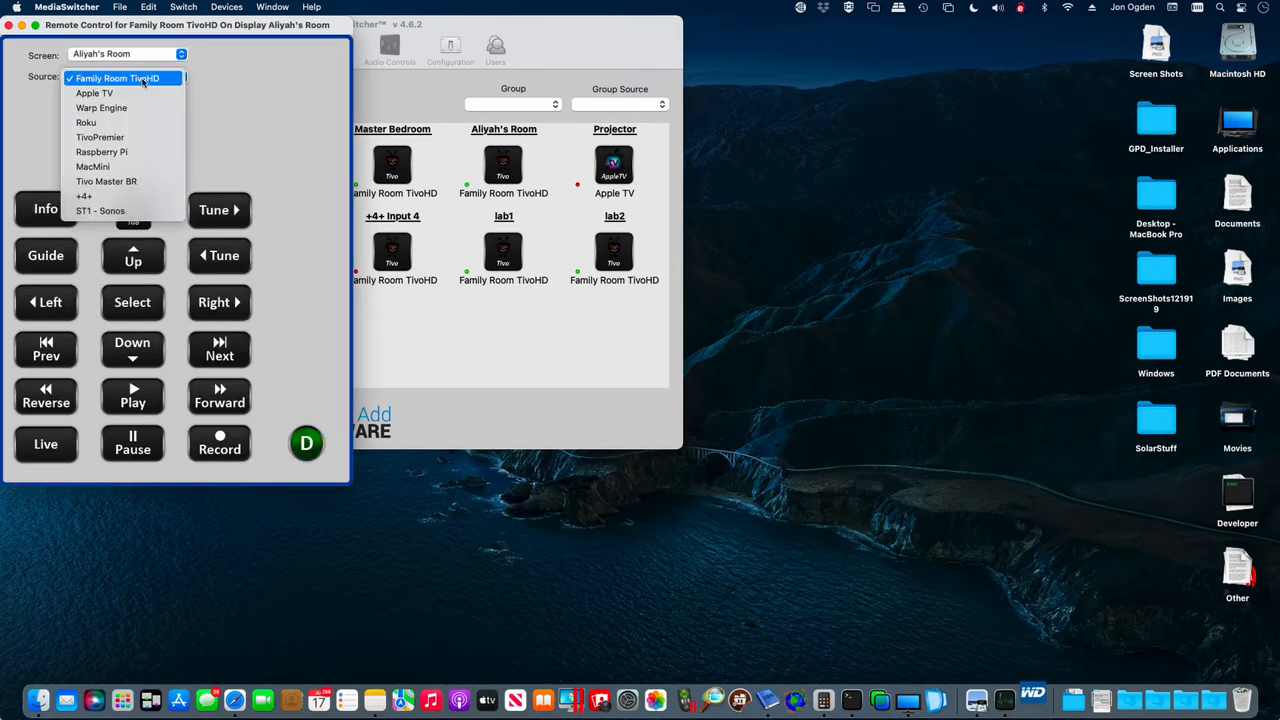
click(123, 153)
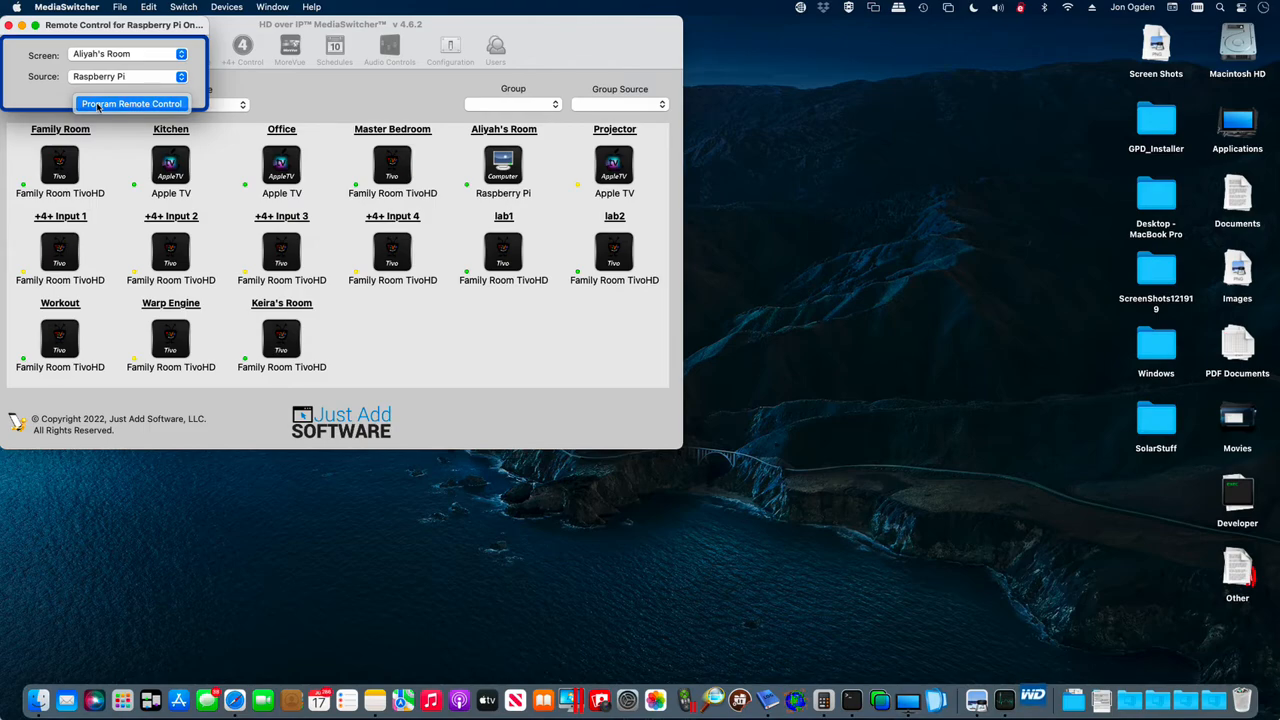
Step: Start programming the Raspberry Pi remote control in learning mode
click(98, 104)
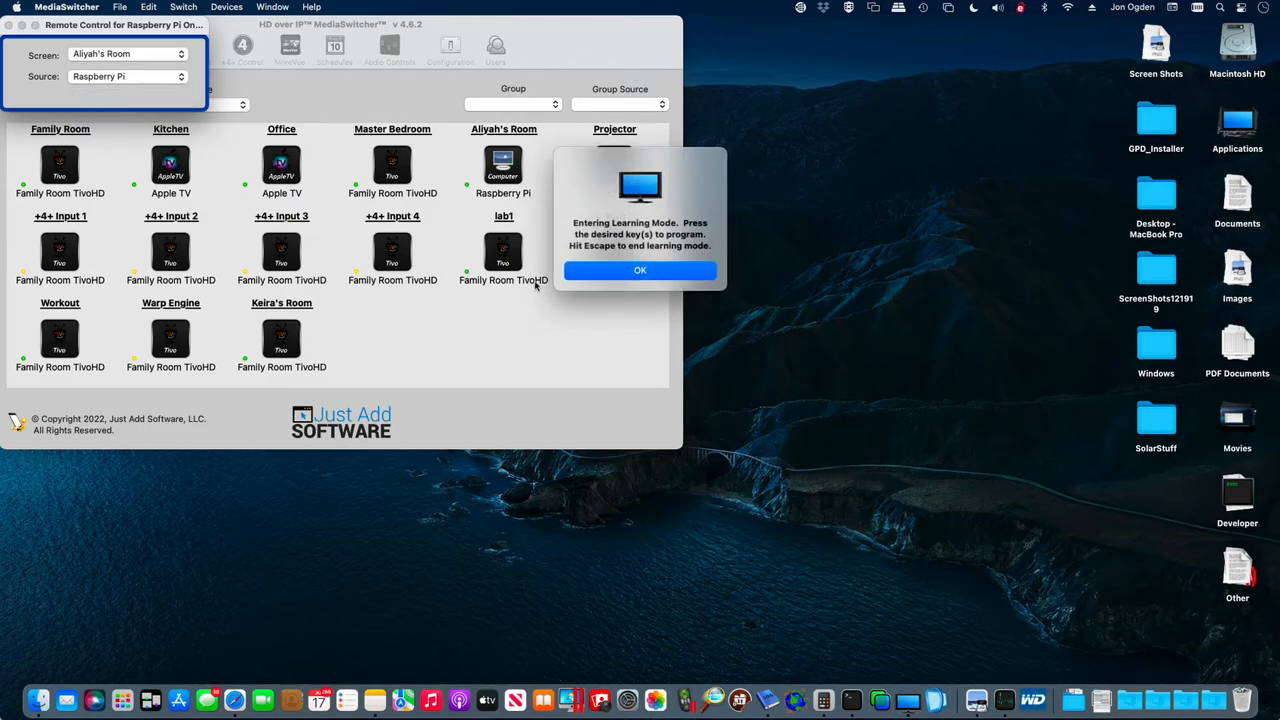
click(596, 272)
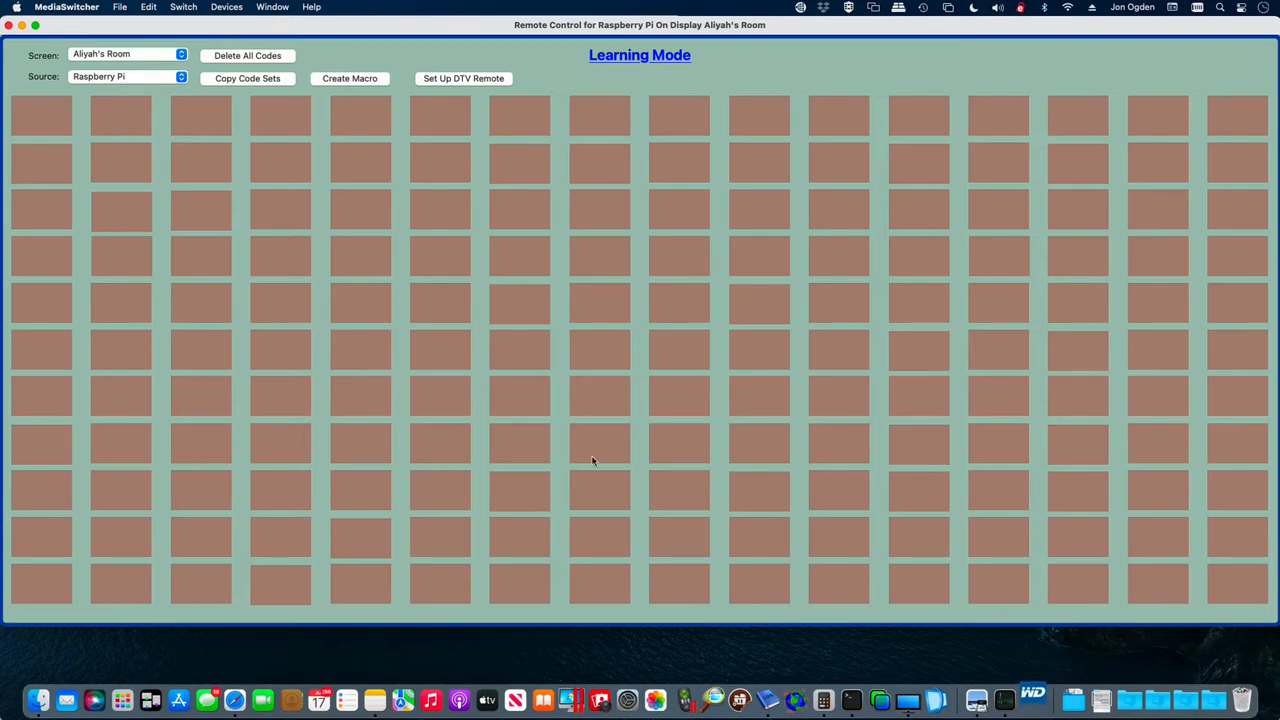
right_click(1035, 706)
click(1035, 670)
click(1035, 676)
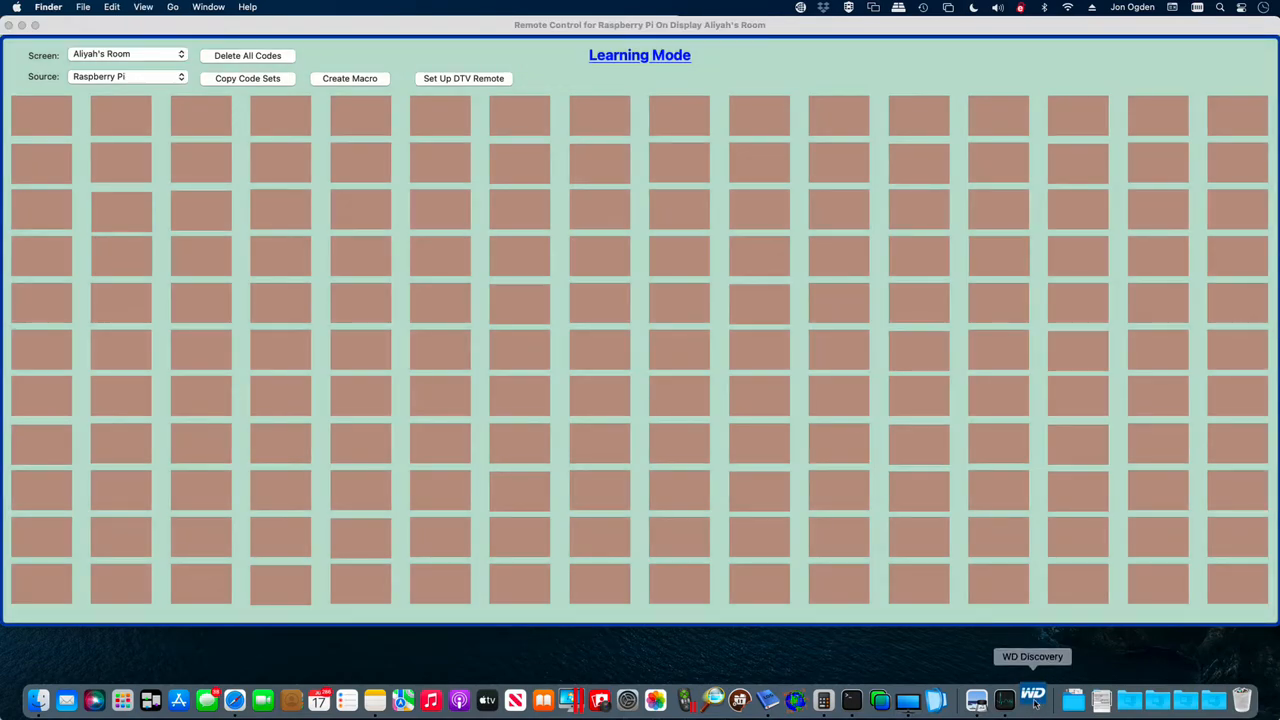
right_click(1035, 692)
click(1045, 657)
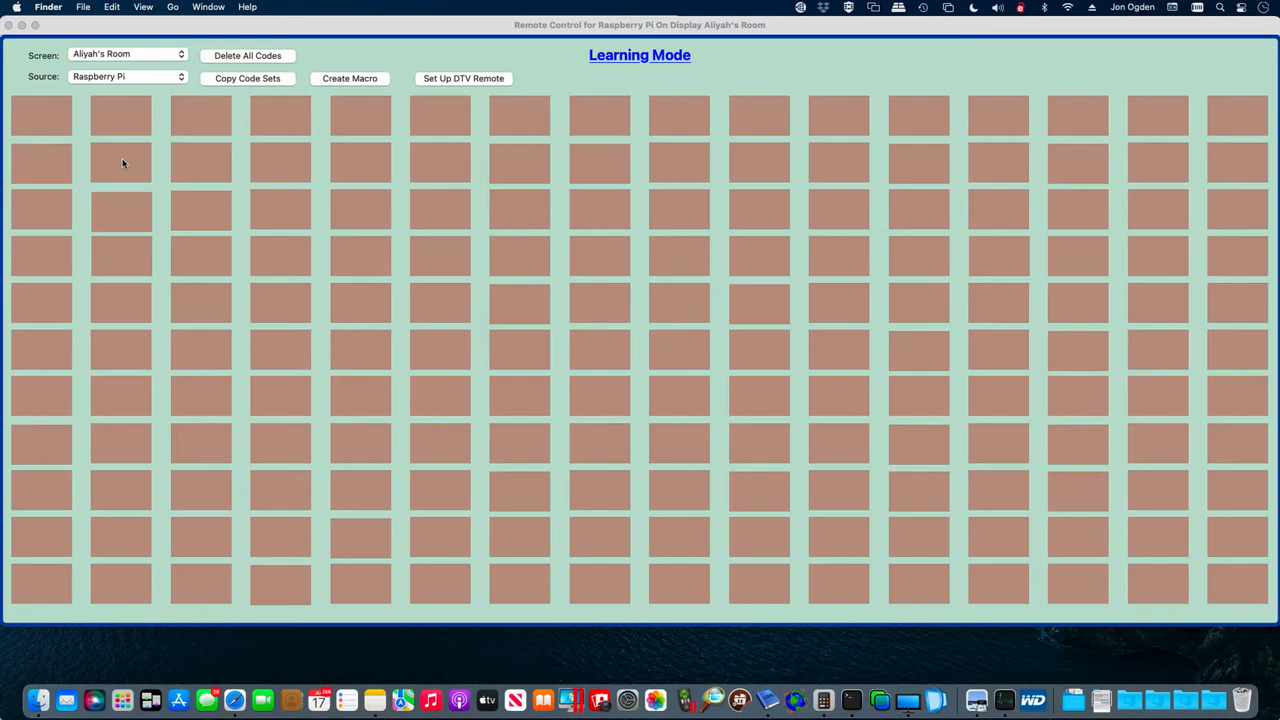
Step: Open the programming settings of the remote button slot in the first row, second column
click(110, 115)
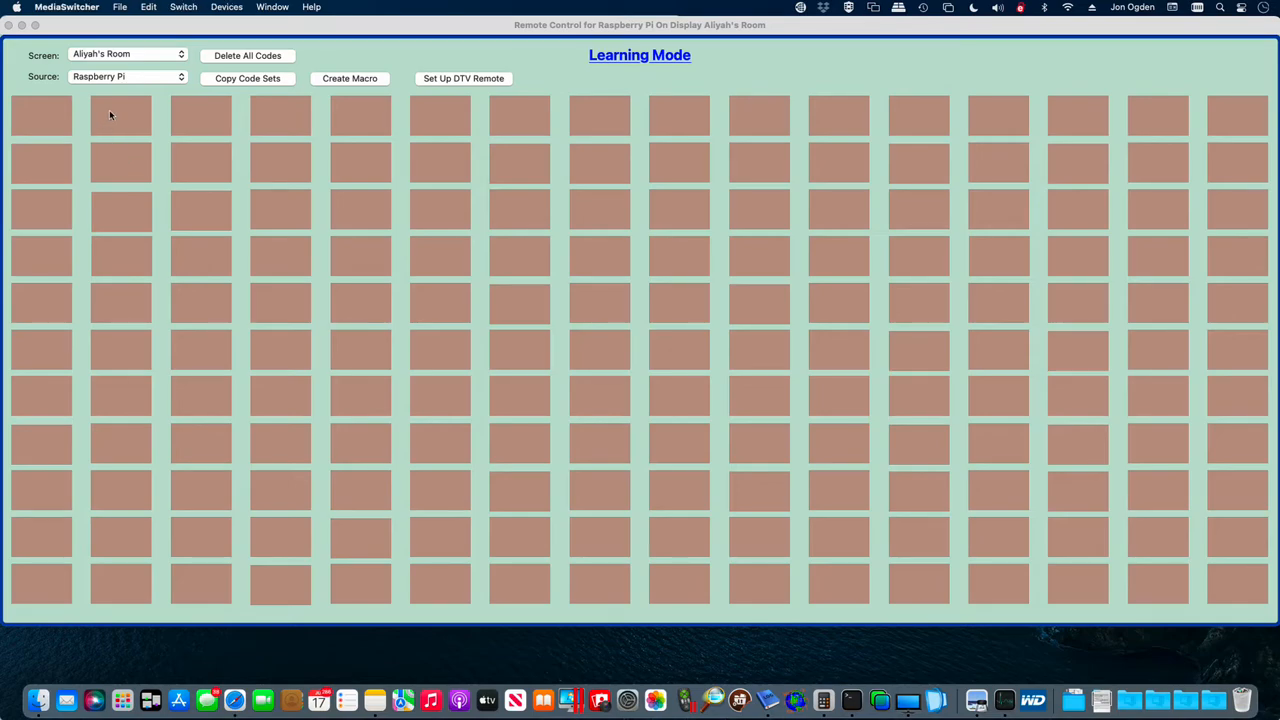
click(110, 113)
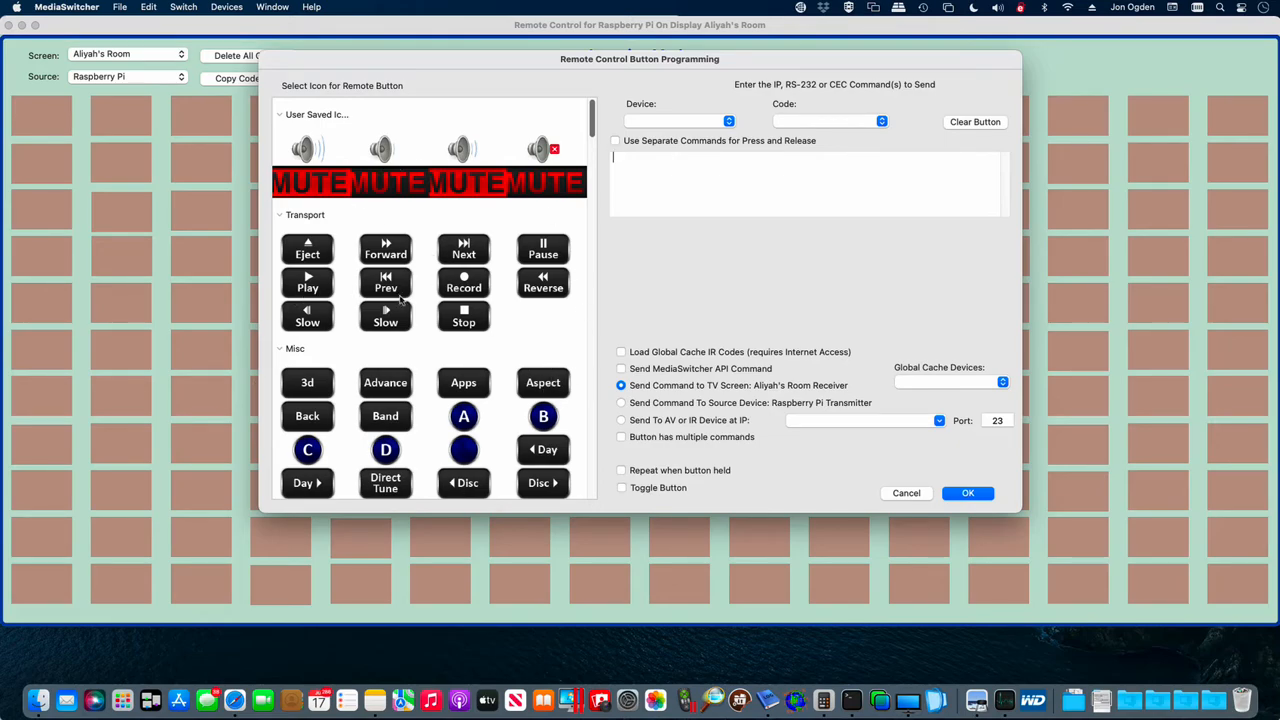
Step: Examine the icon library for remote buttons, from the transport icons through numbers, directional keys, devices and channels
scroll(401, 300, down, 10)
scroll(401, 300, down, 10)
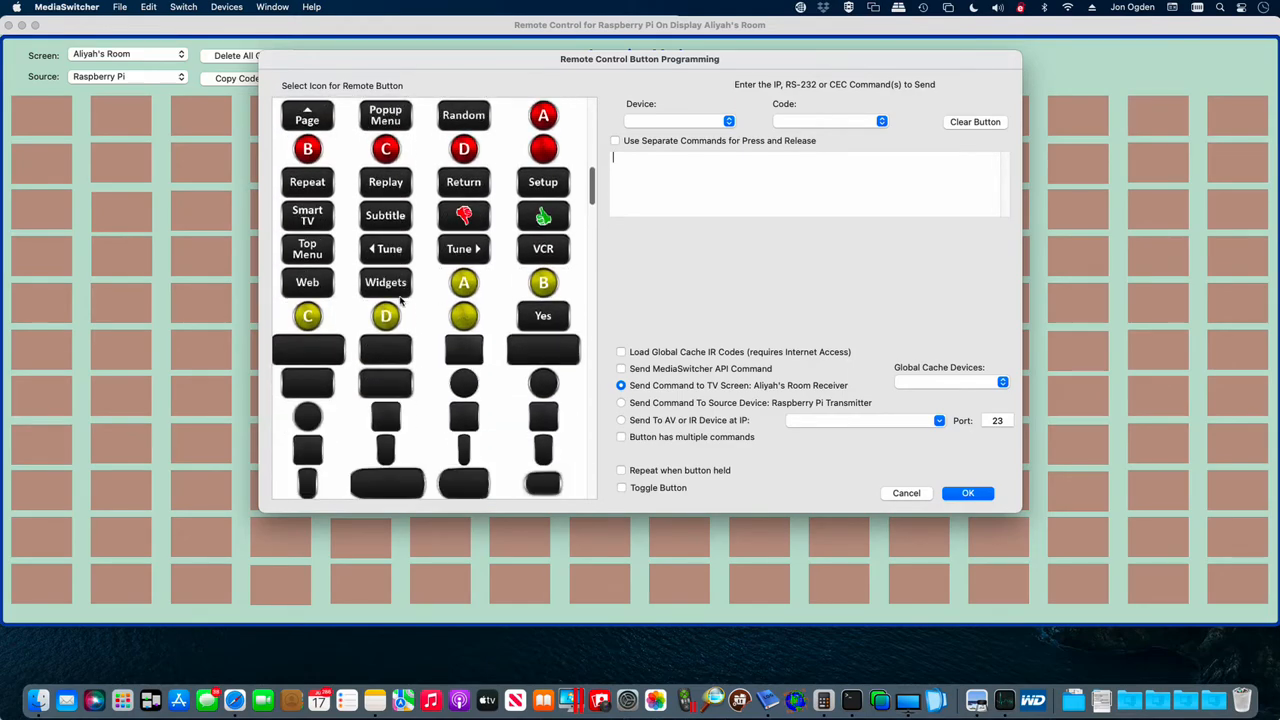
scroll(400, 300, down, 10)
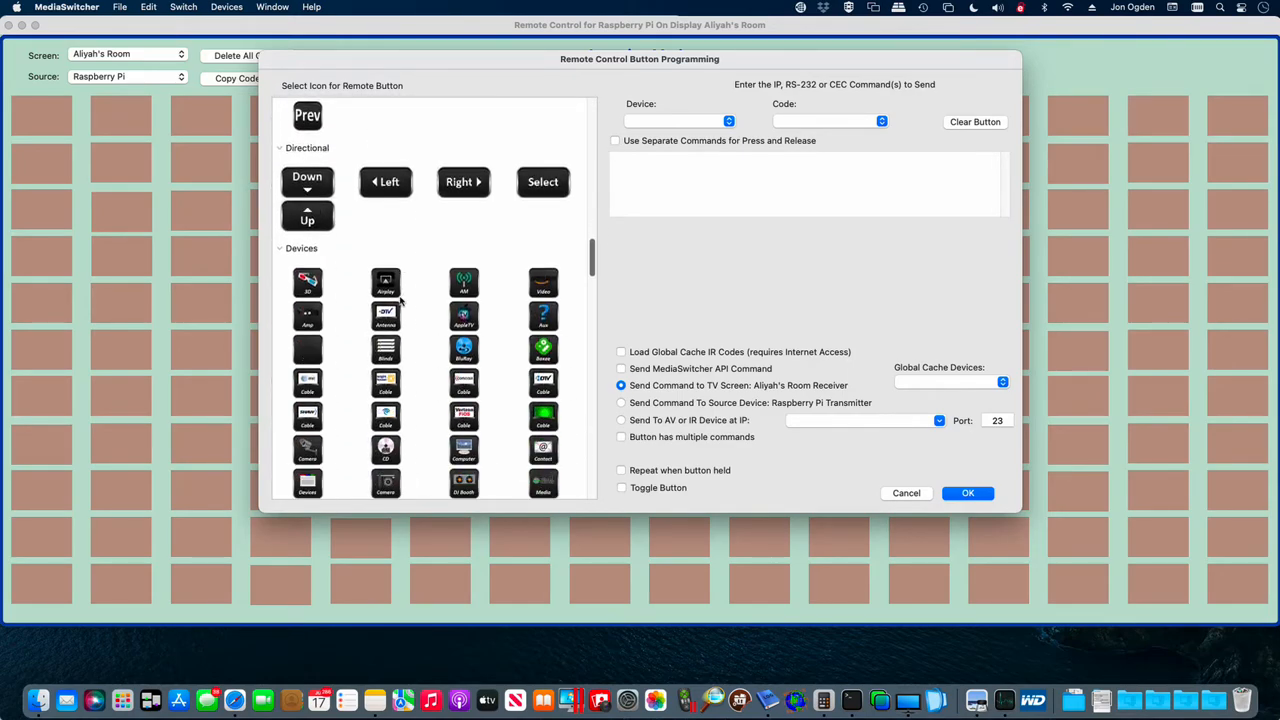
scroll(400, 300, up, 5)
scroll(400, 300, up, 3)
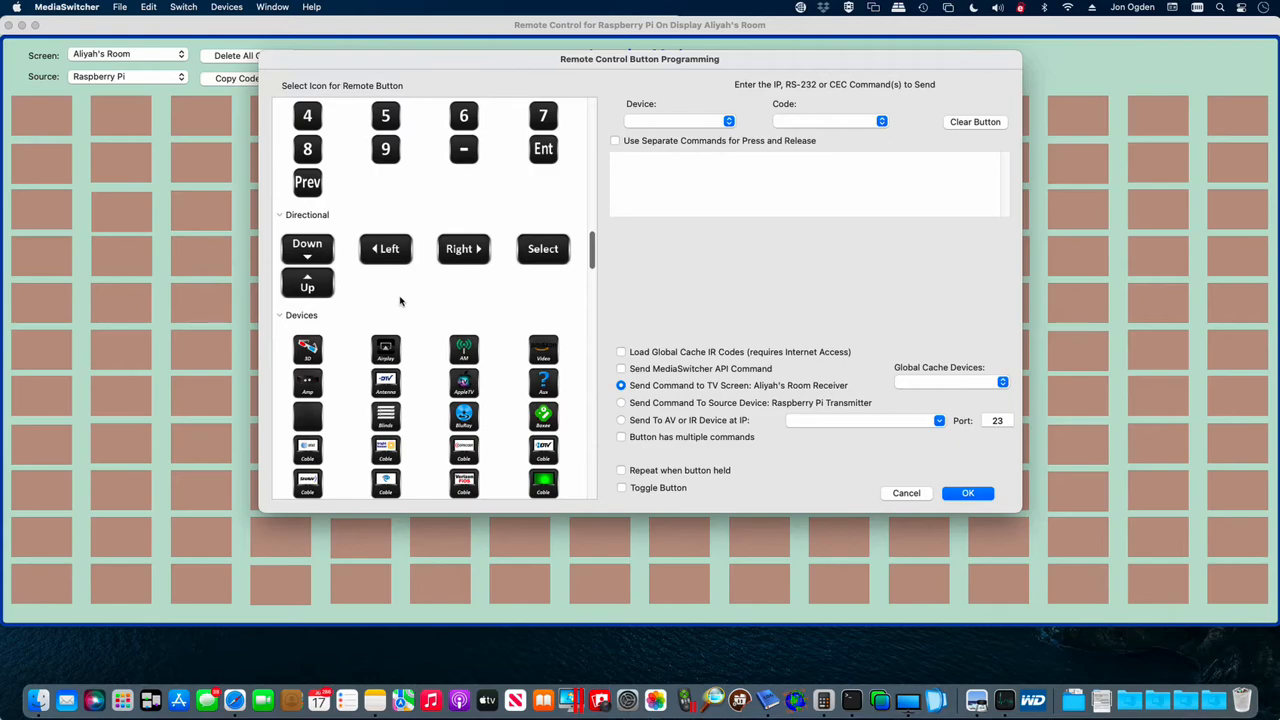
scroll(400, 300, down, 10)
scroll(434, 316, down, 10)
scroll(434, 316, up, 15)
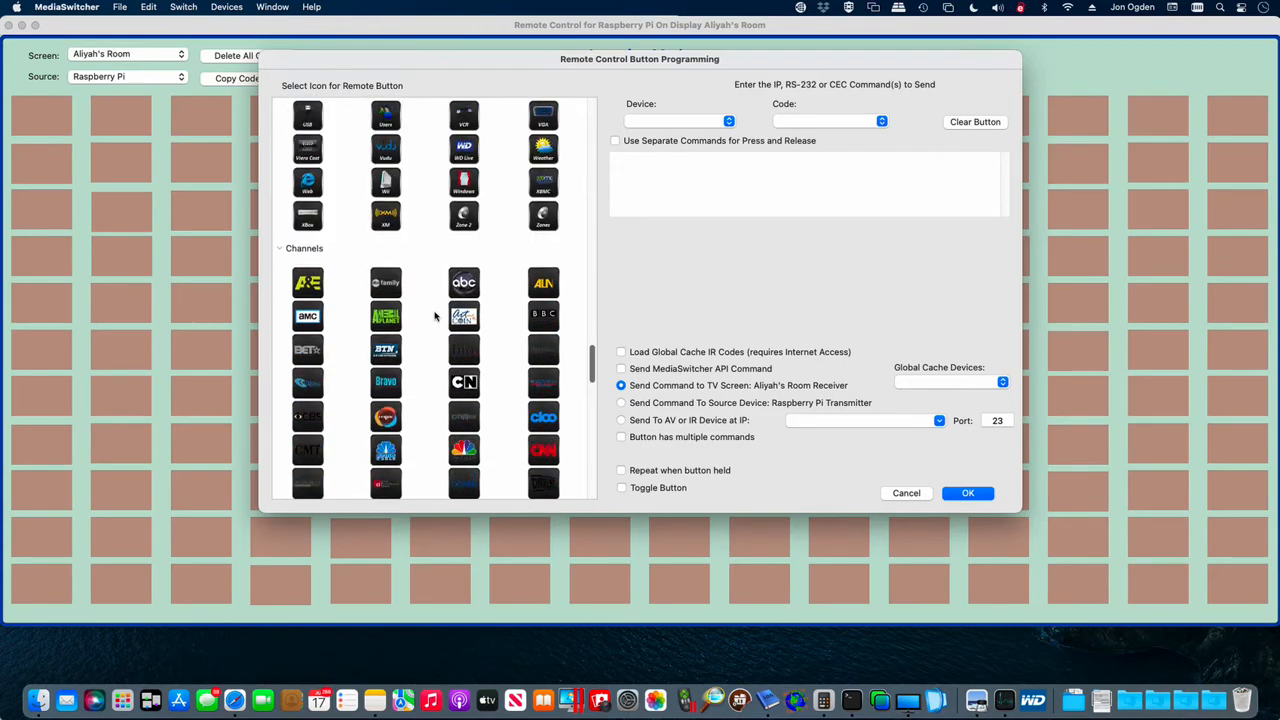
scroll(434, 316, up, 10)
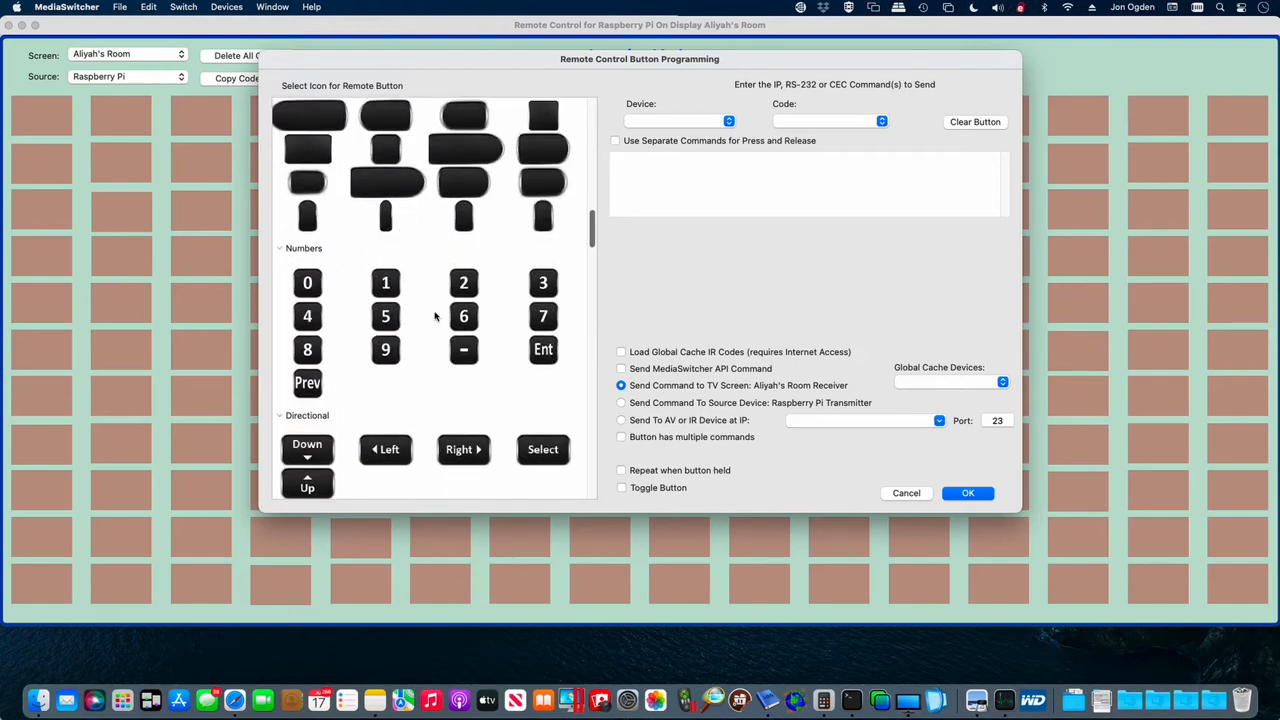
scroll(434, 316, up, 10)
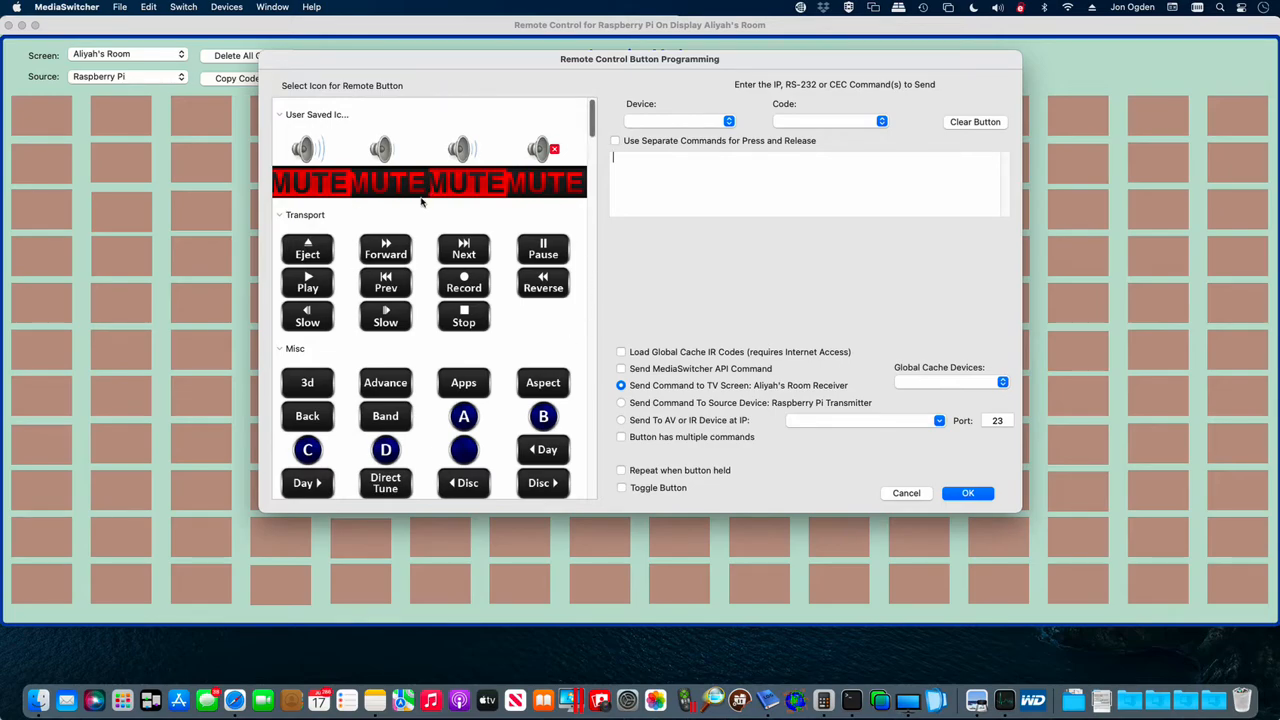
Step: Collapse and re-expand the Transport icon group, and leave the User Saved icon group collapsed
click(279, 115)
click(281, 149)
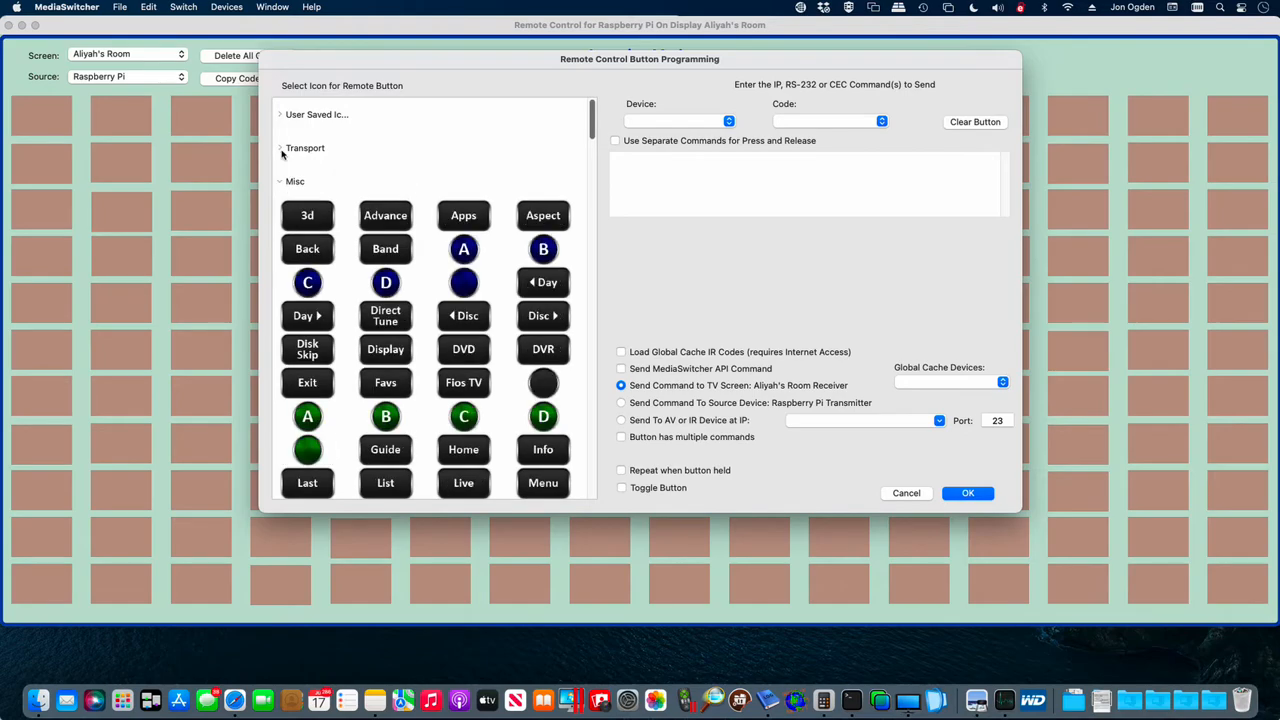
click(281, 150)
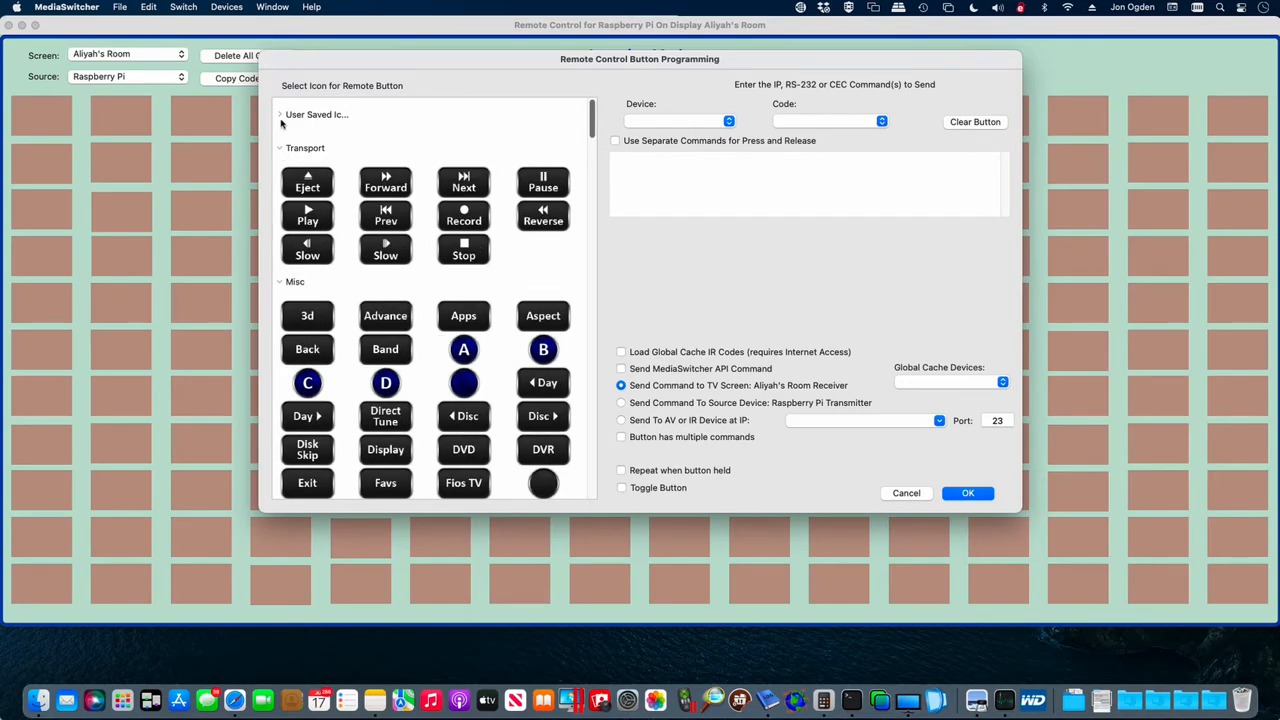
click(280, 116)
click(280, 116)
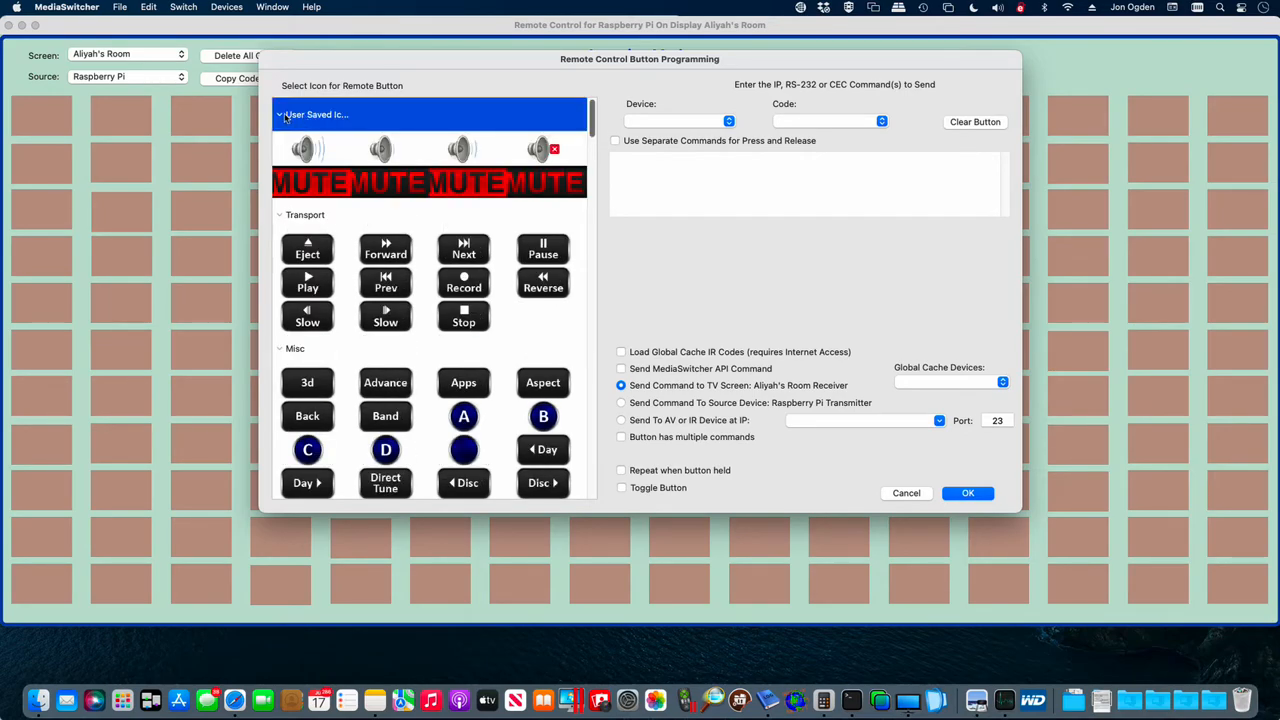
click(280, 151)
click(280, 151)
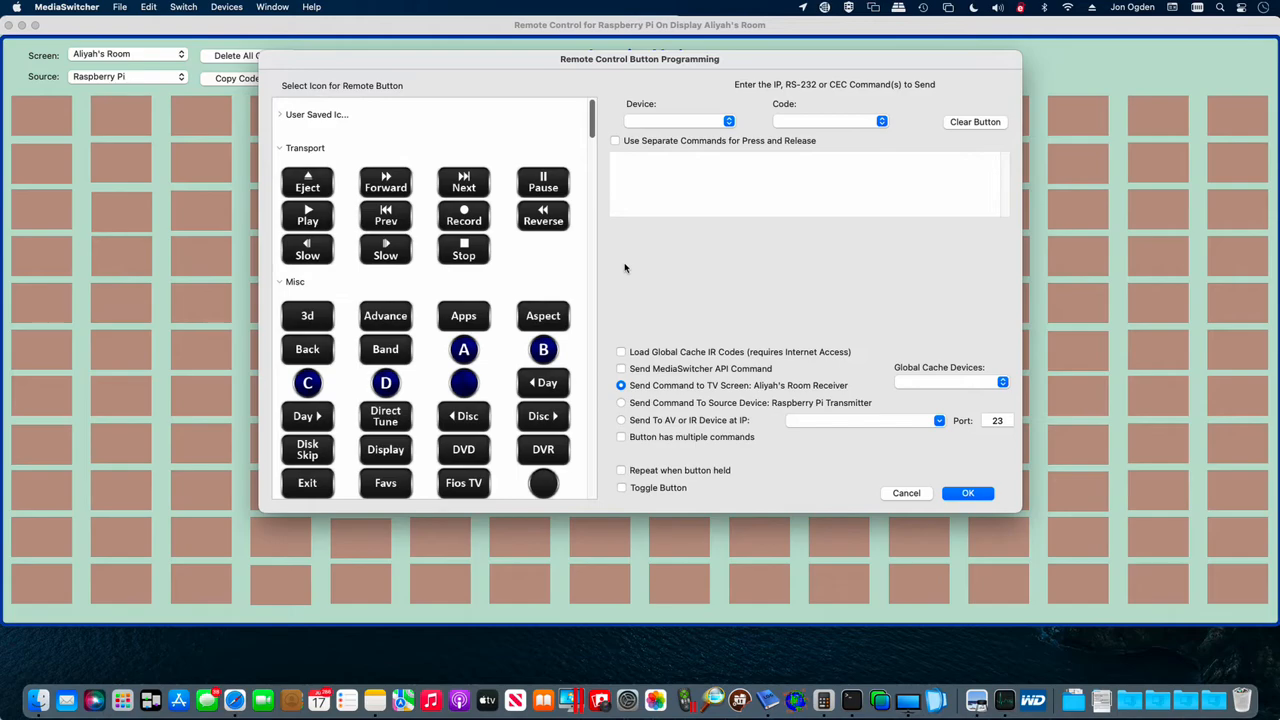
Step: Enable loading of Global Cache IR codes for the button and look through the available brands
click(620, 352)
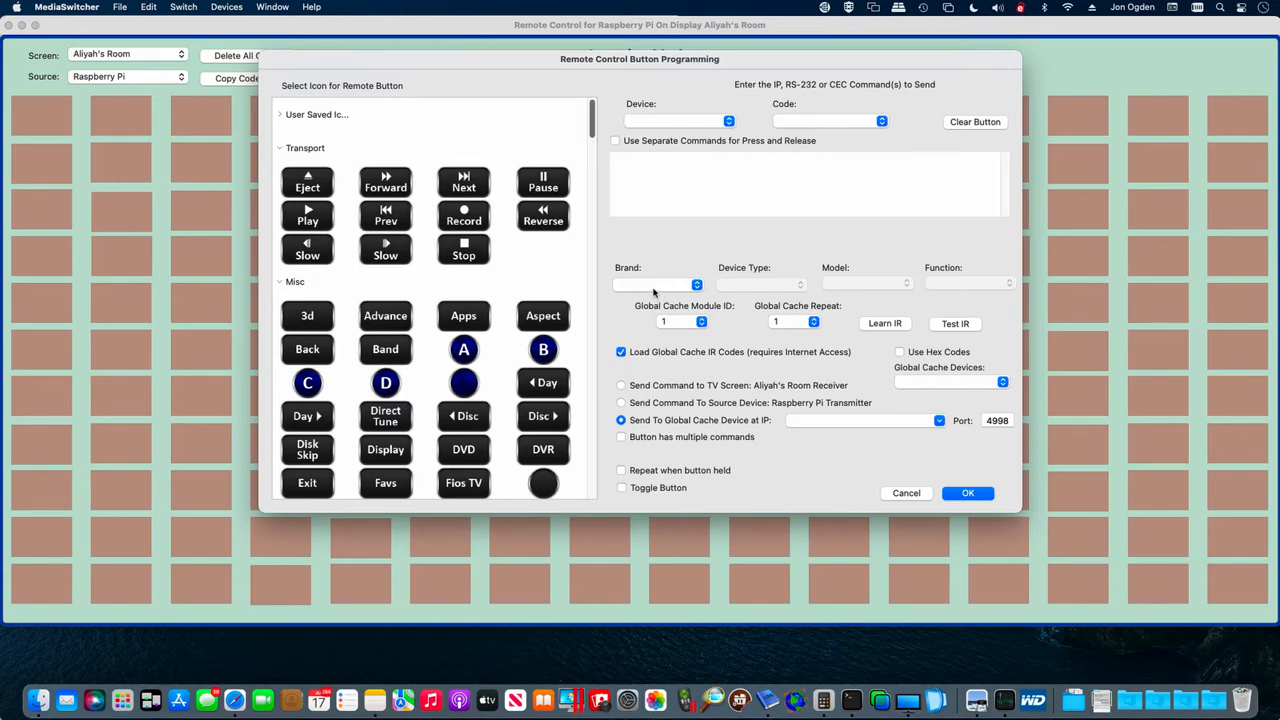
click(653, 287)
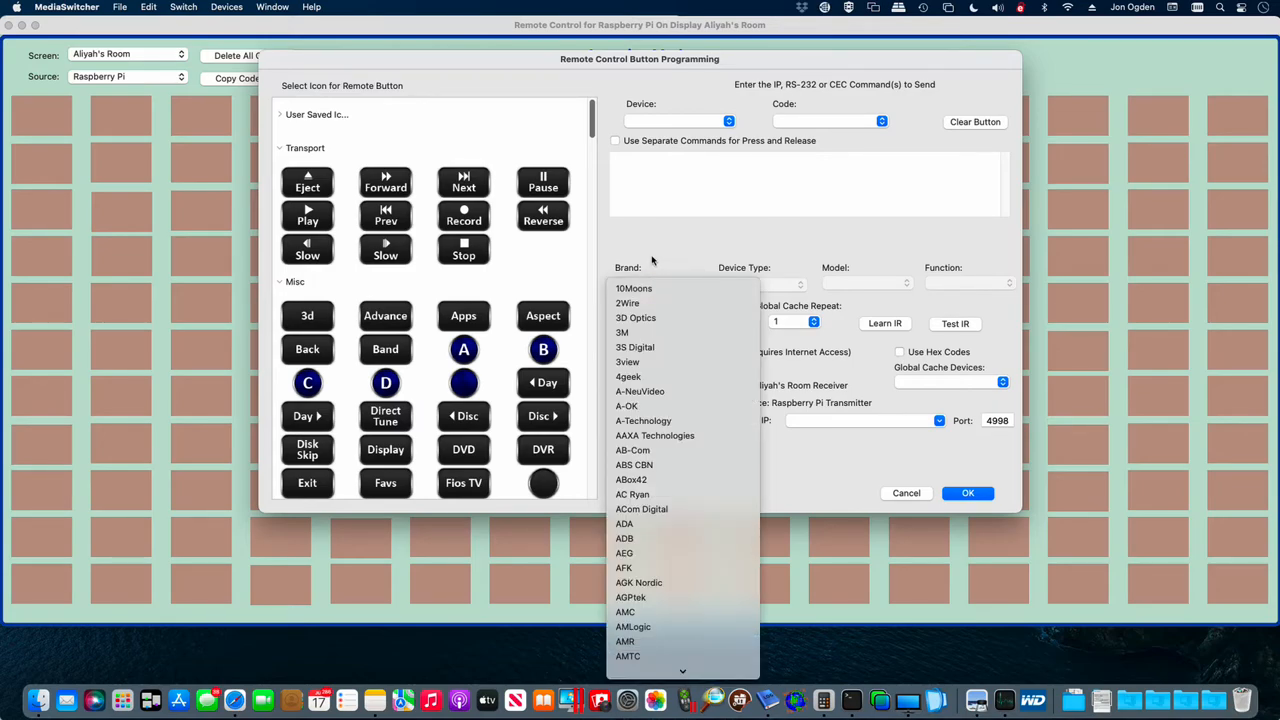
scroll(653, 390, down, 8)
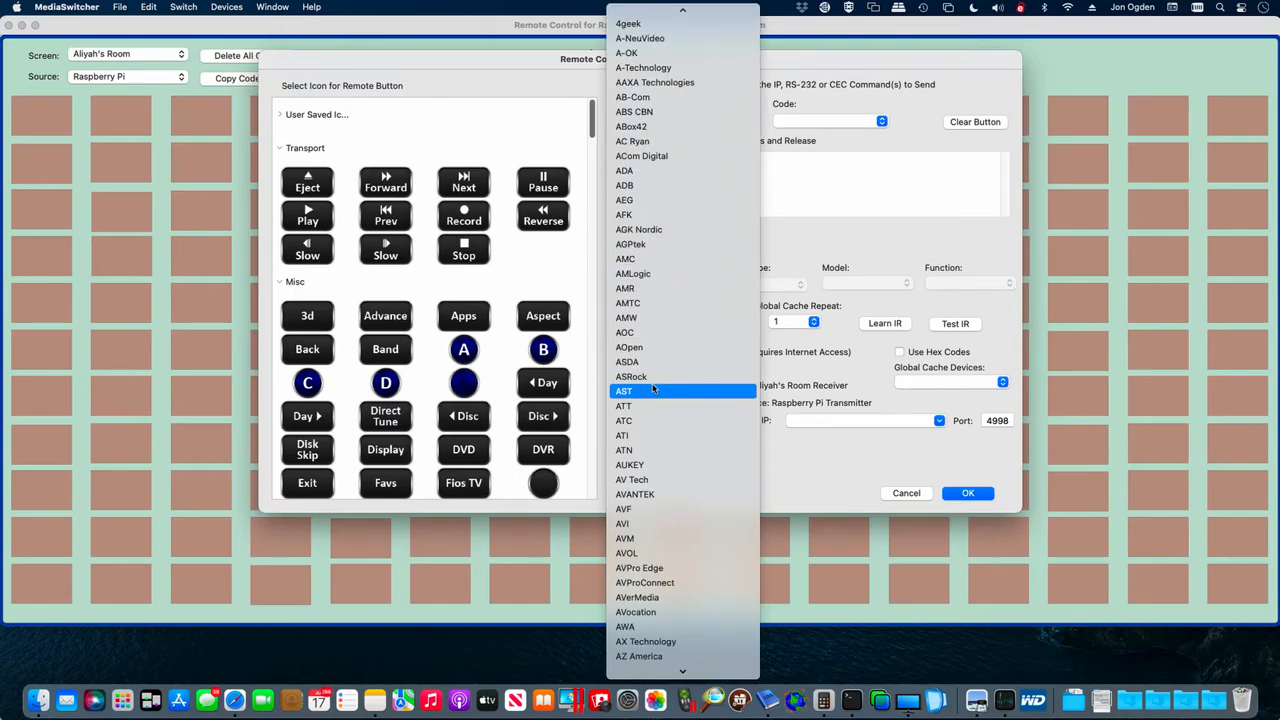
scroll(653, 390, down, 10)
scroll(662, 474, down, 12)
scroll(662, 476, down, 3)
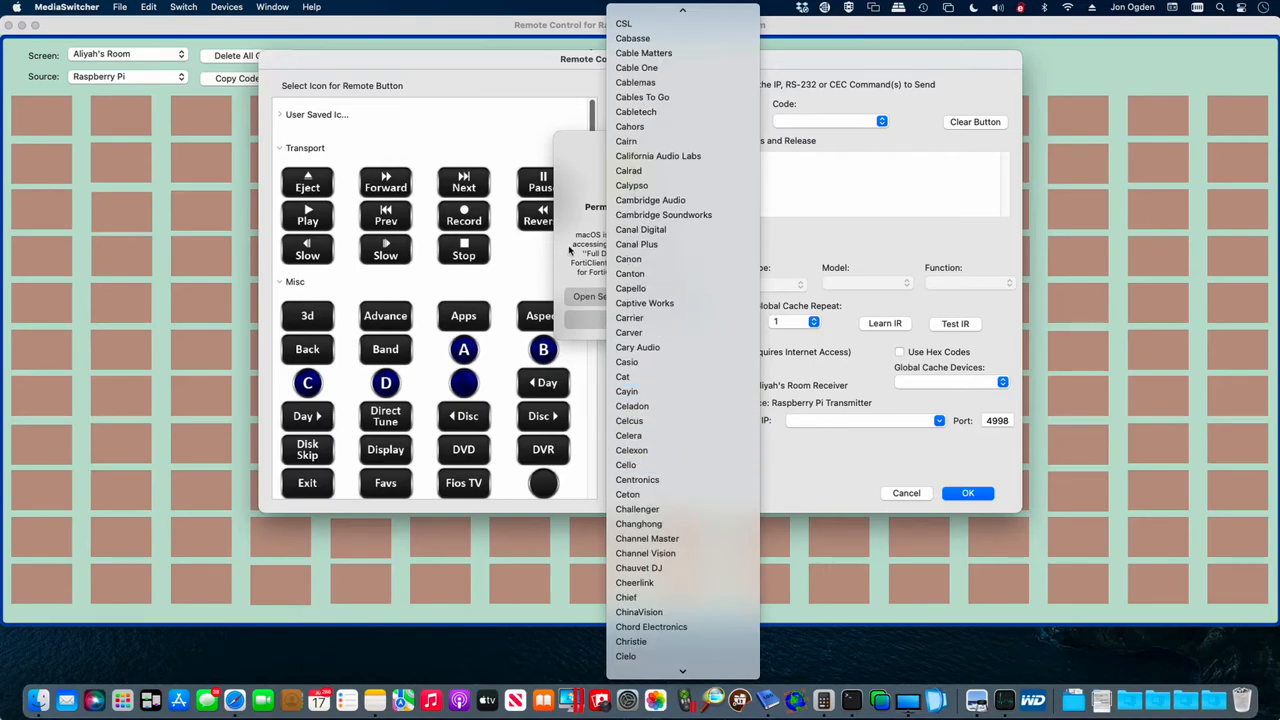
click(586, 322)
click(586, 322)
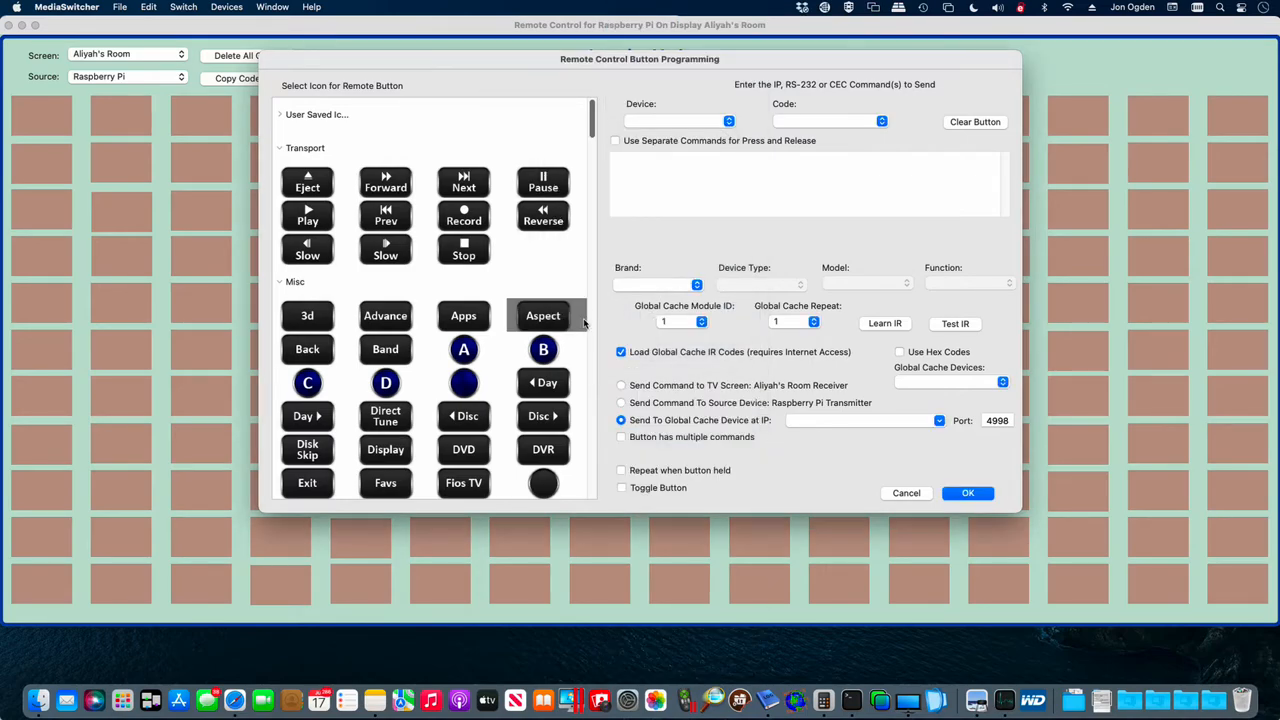
Step: Choose Sony as the brand for the button's Global Cache IR code
click(627, 289)
scroll(662, 545, down, 5)
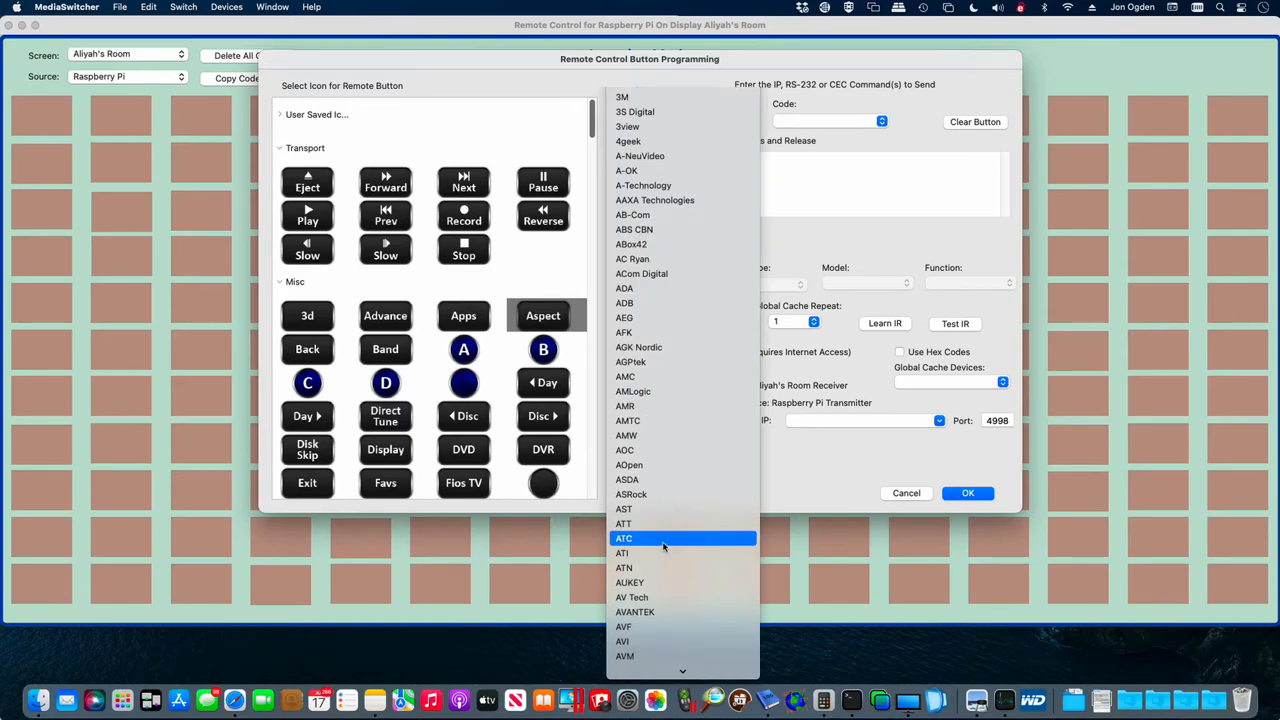
scroll(663, 547, down, 12)
text(so)
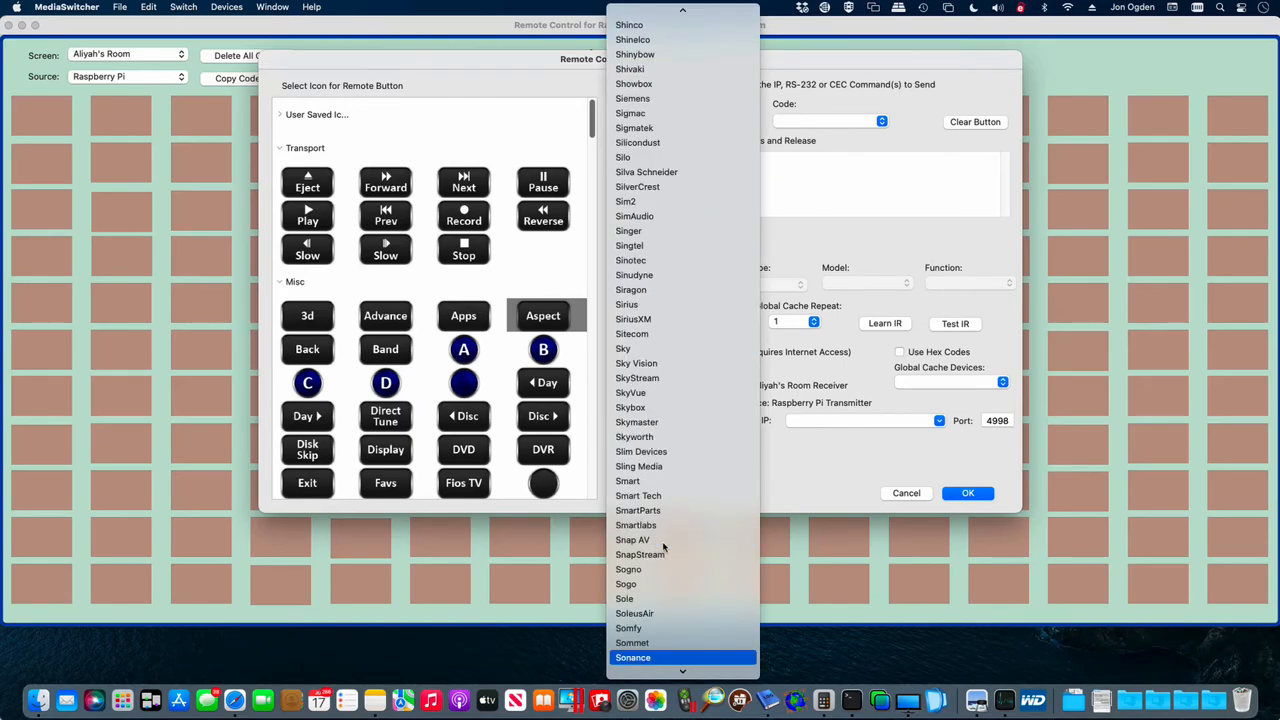
scroll(663, 640, down, 5)
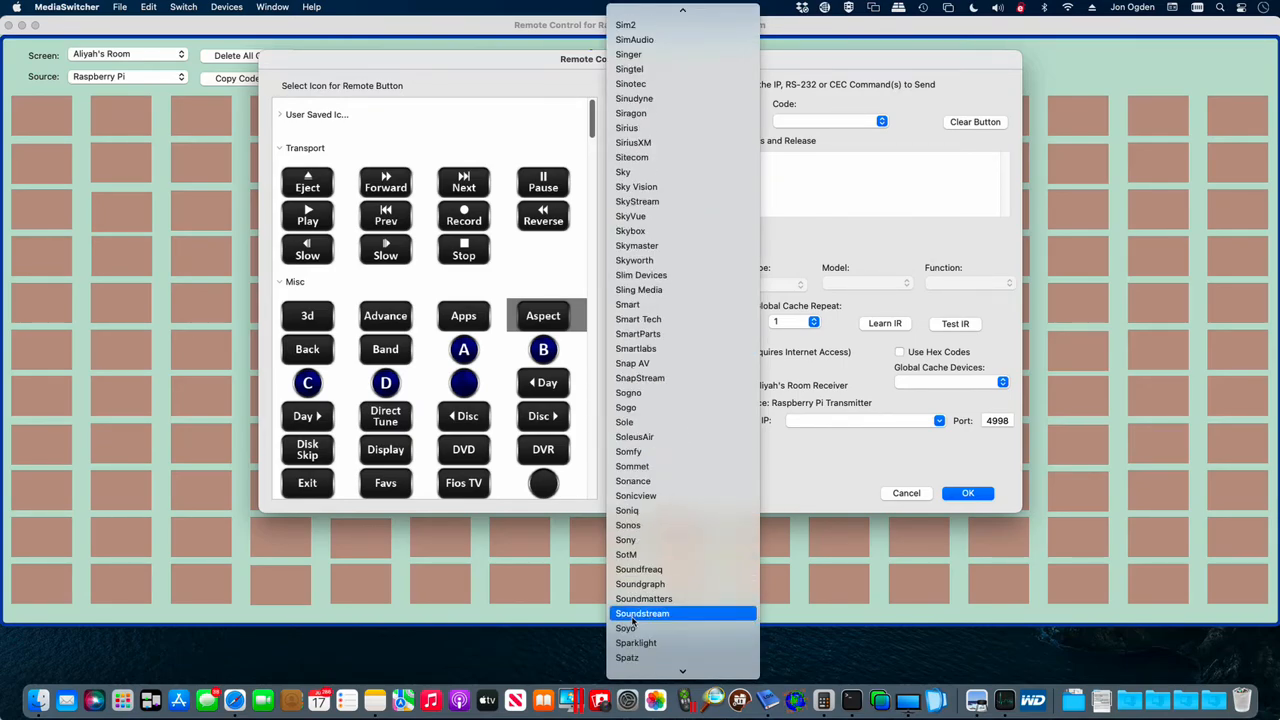
scroll(636, 630, down, 3)
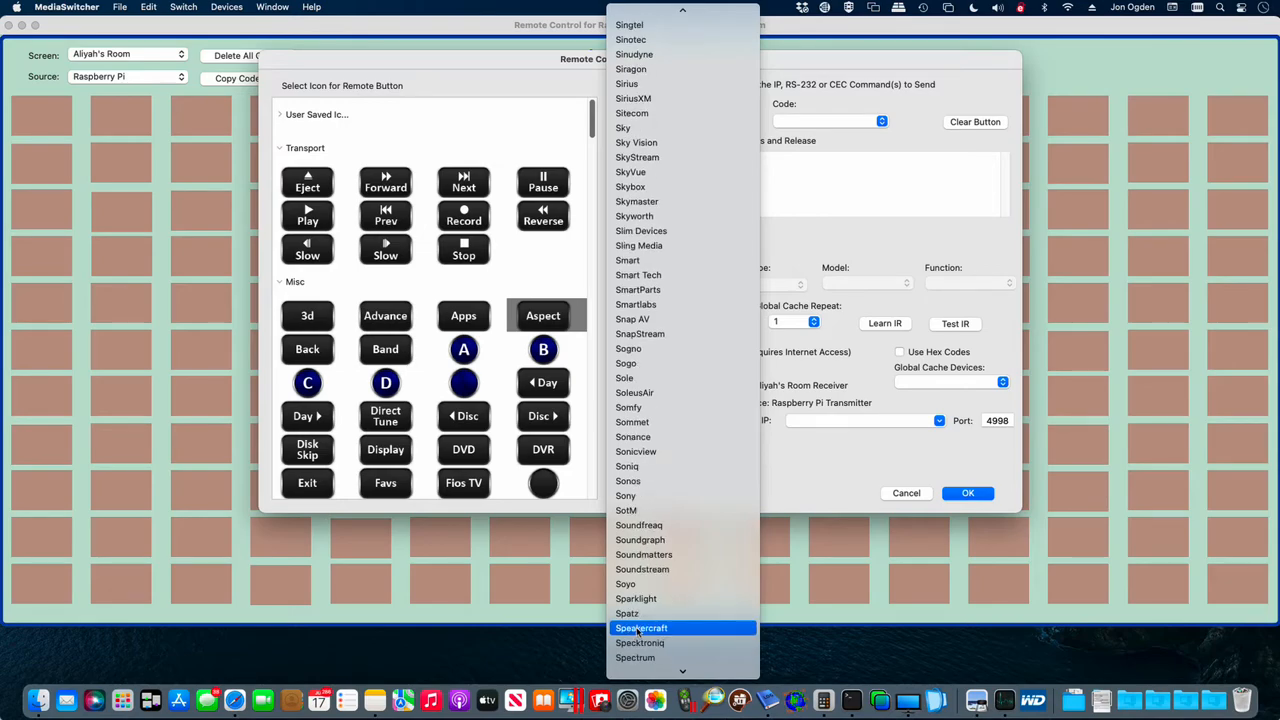
click(640, 495)
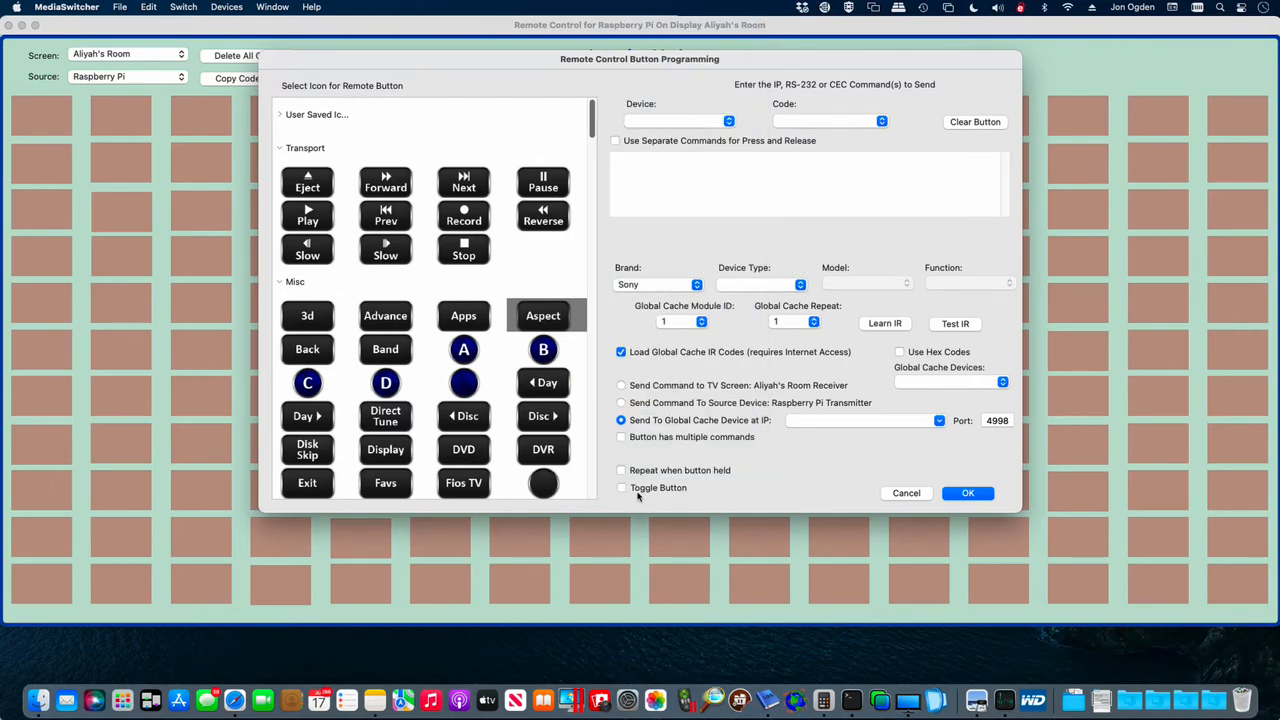
Step: Set the device type to TV and the model to All Models All Types
click(727, 288)
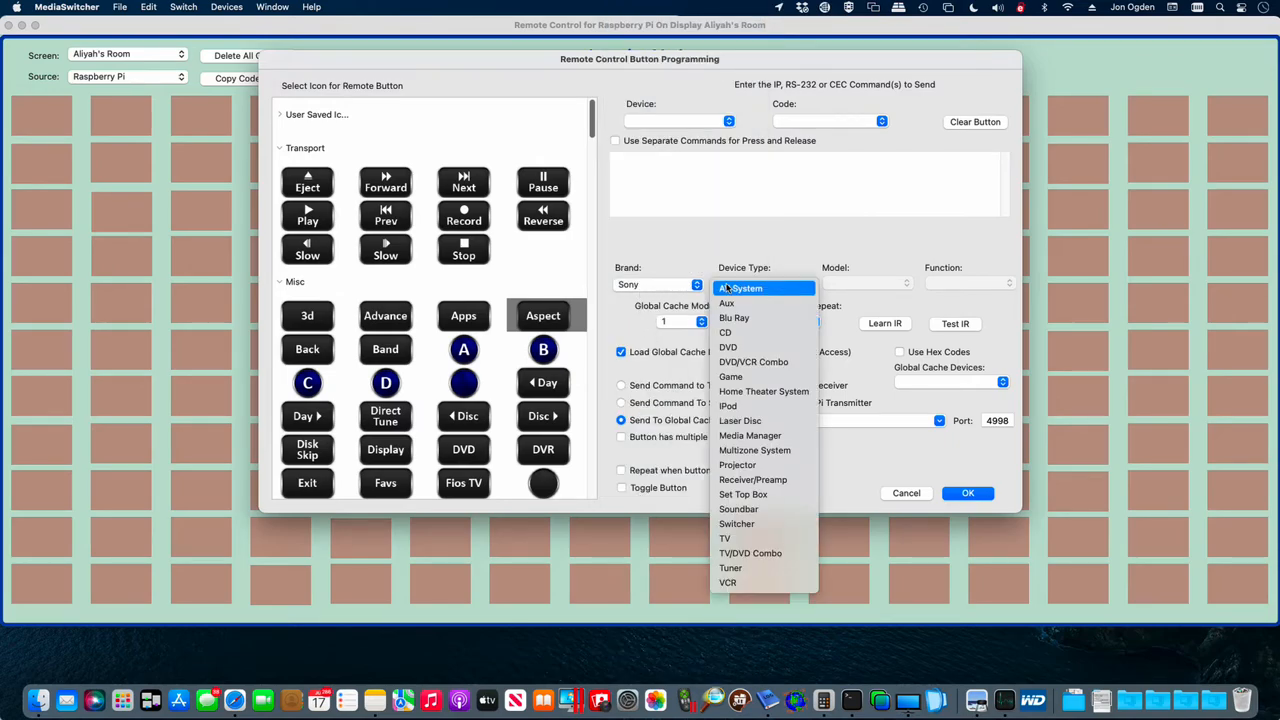
click(740, 539)
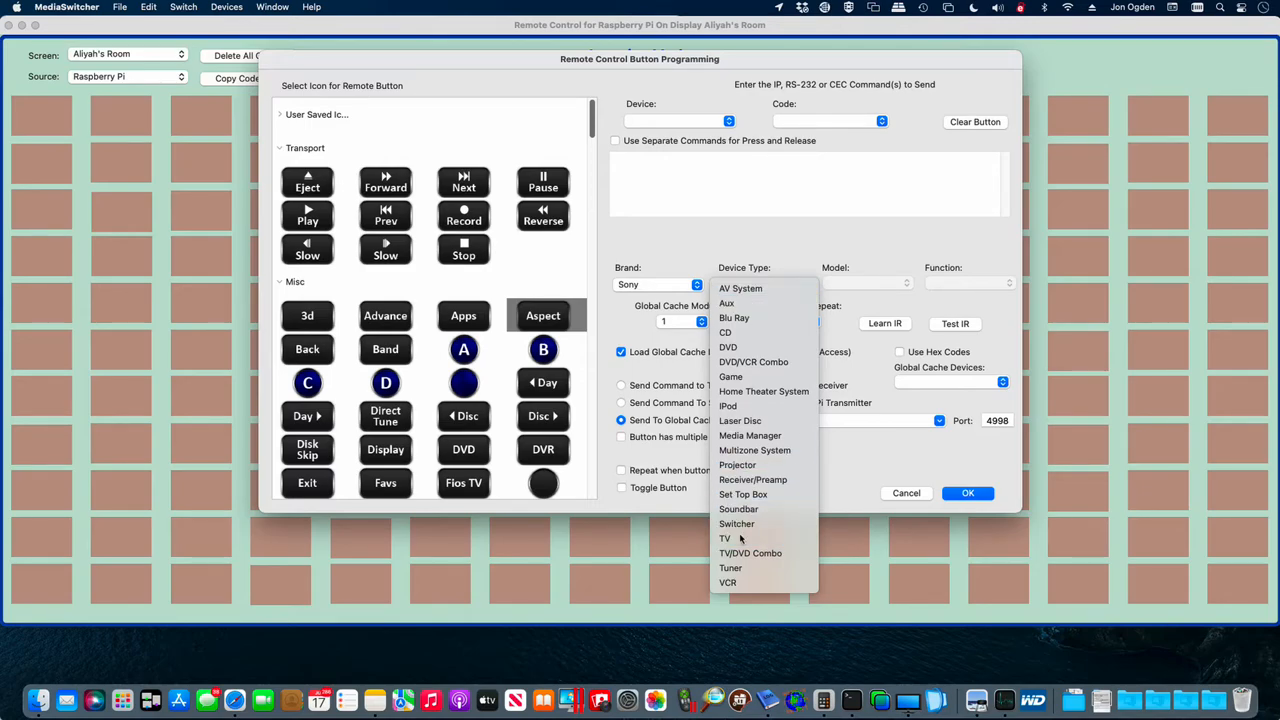
click(856, 285)
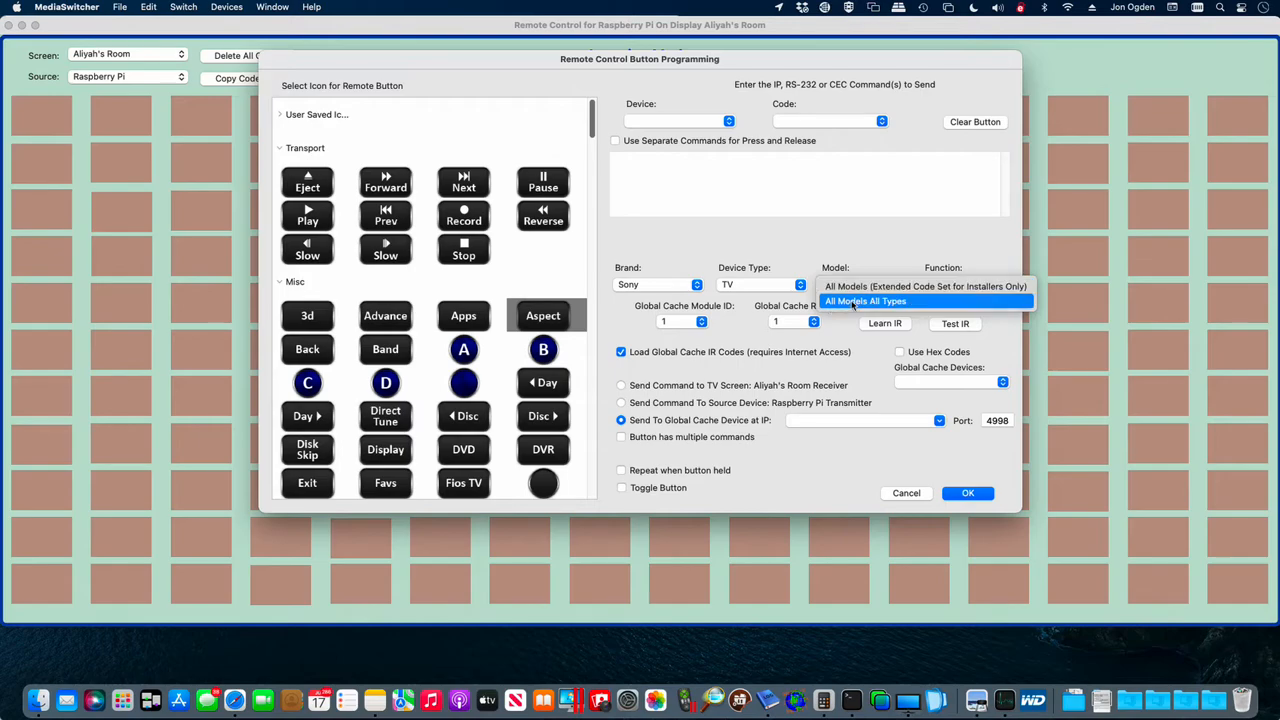
click(853, 302)
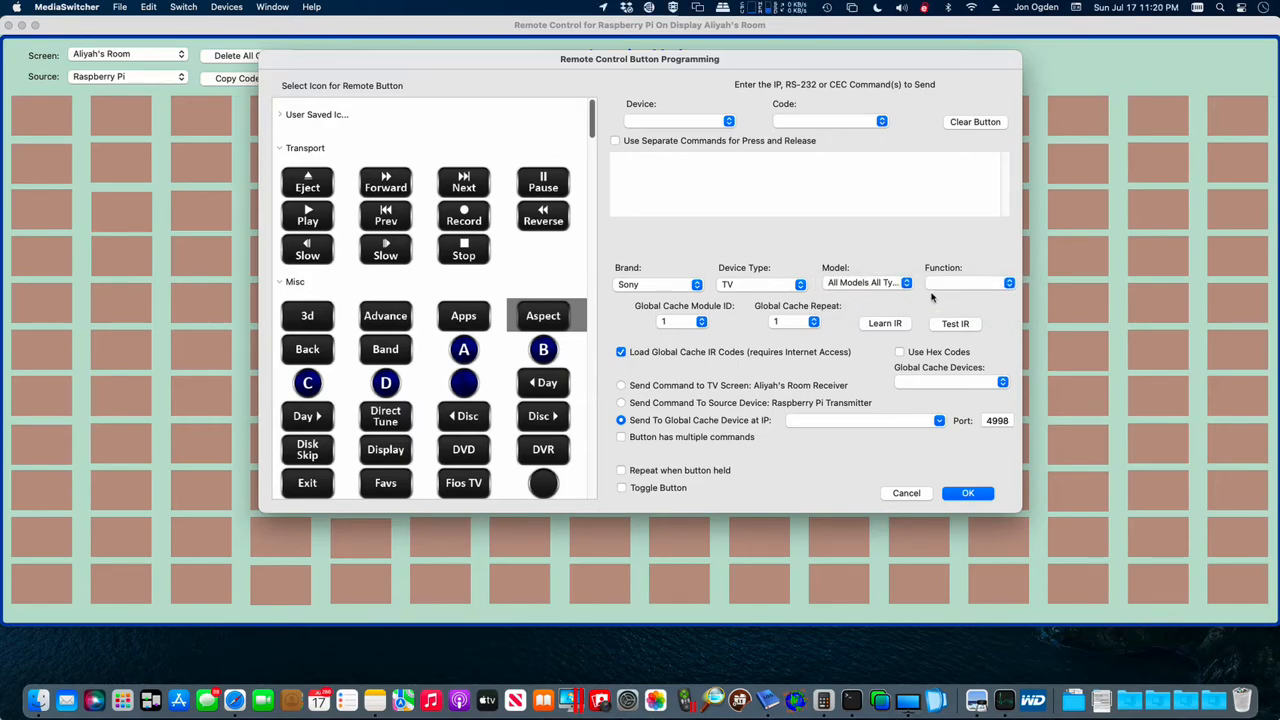
Step: Assign the POWER ON function of the Sony TV as the button's IR command
click(949, 290)
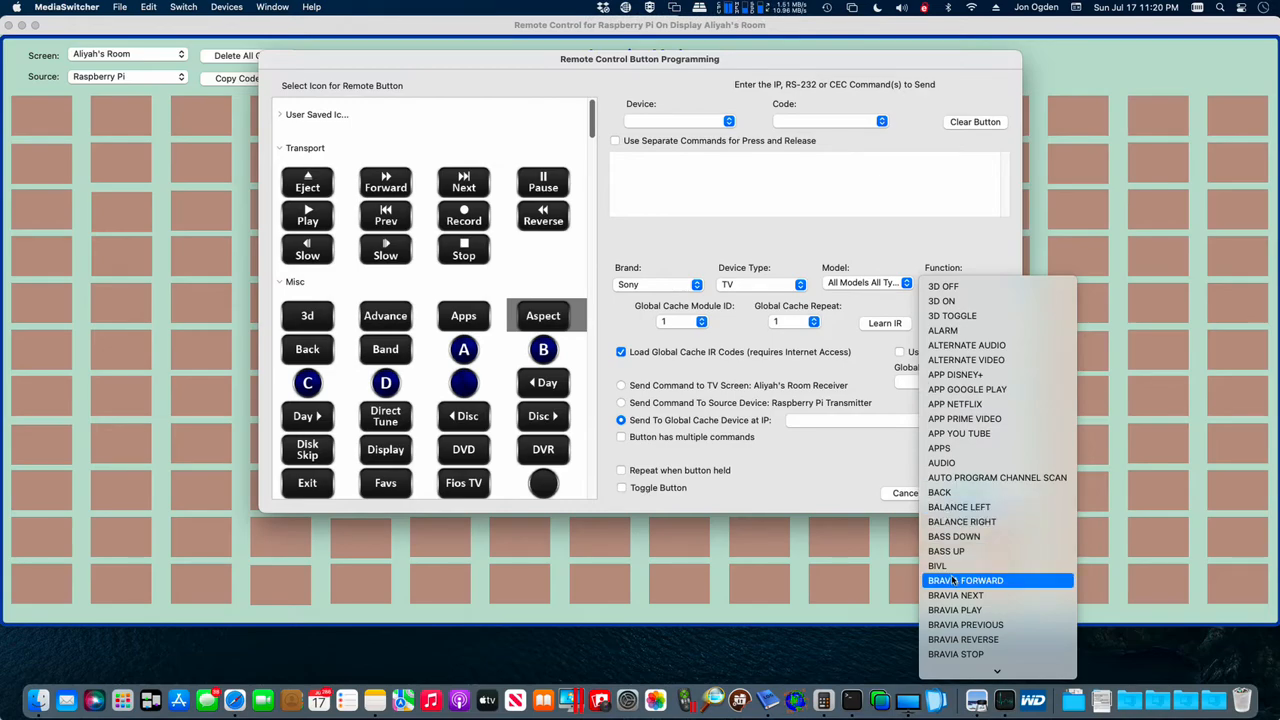
scroll(955, 580, down, 1)
scroll(953, 580, down, 5)
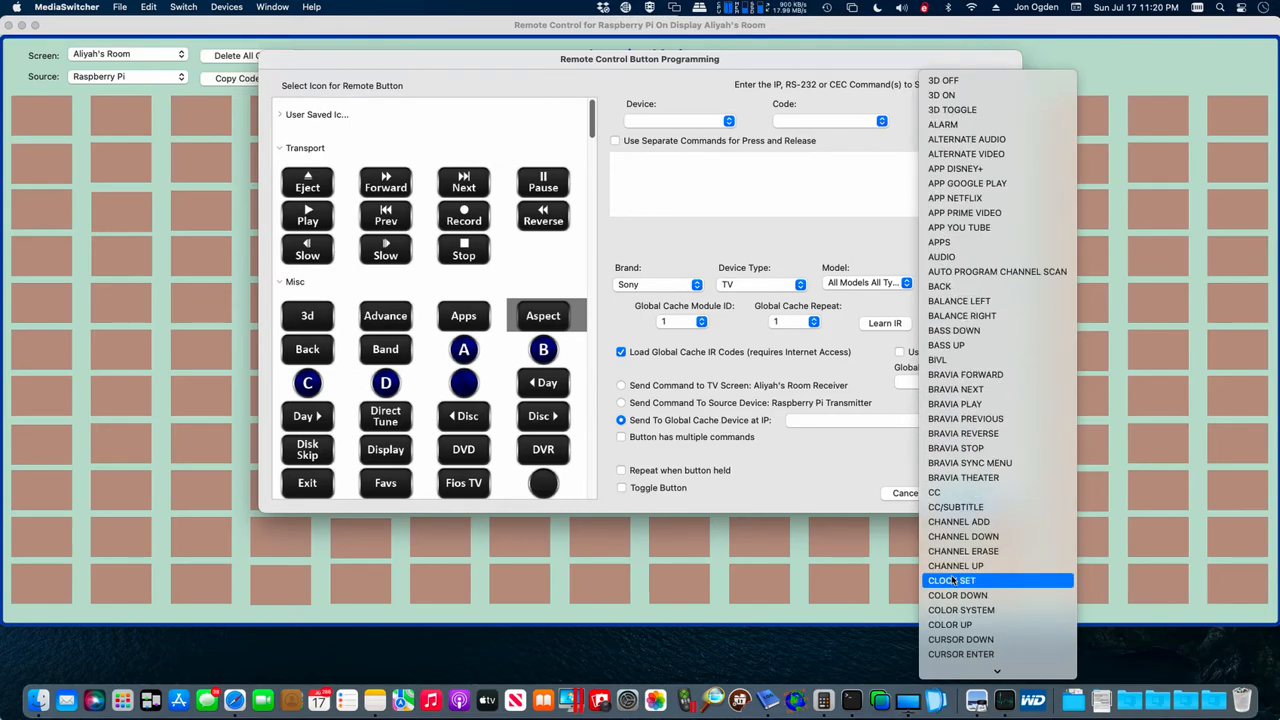
scroll(953, 580, down, 20)
scroll(953, 580, down, 20)
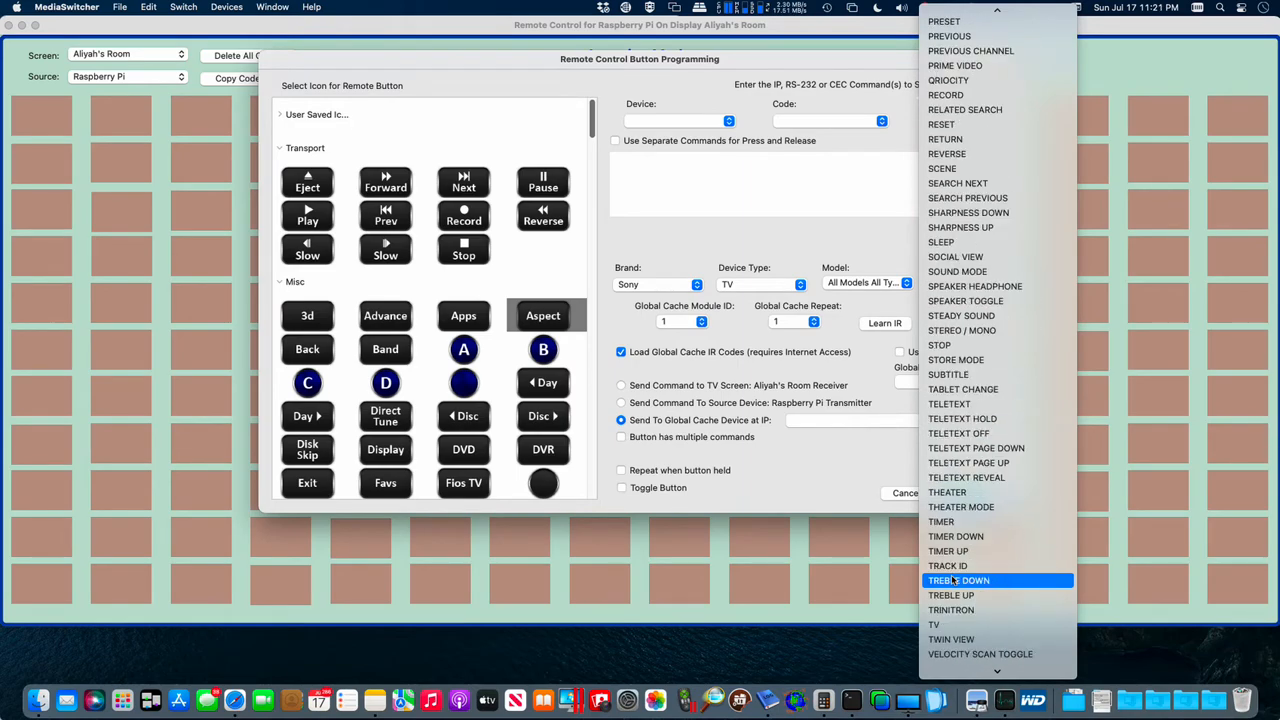
scroll(953, 580, down, 1)
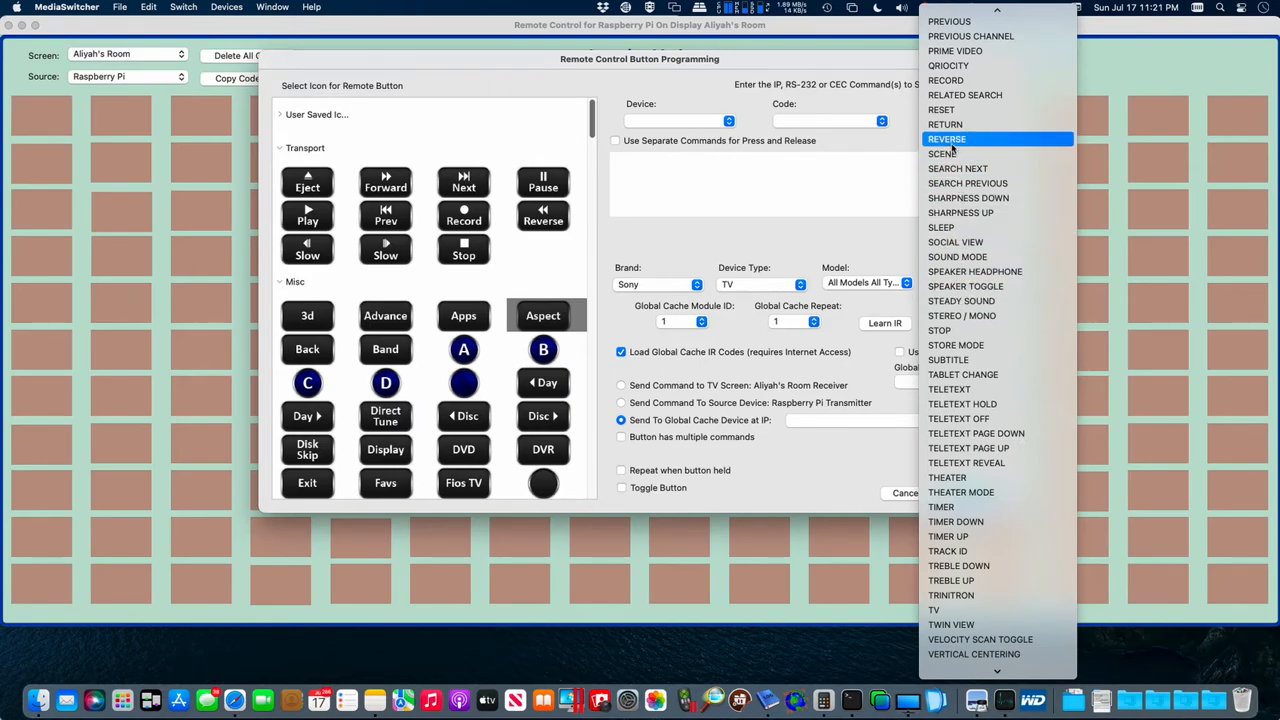
scroll(952, 148, up, 4)
scroll(952, 145, up, 5)
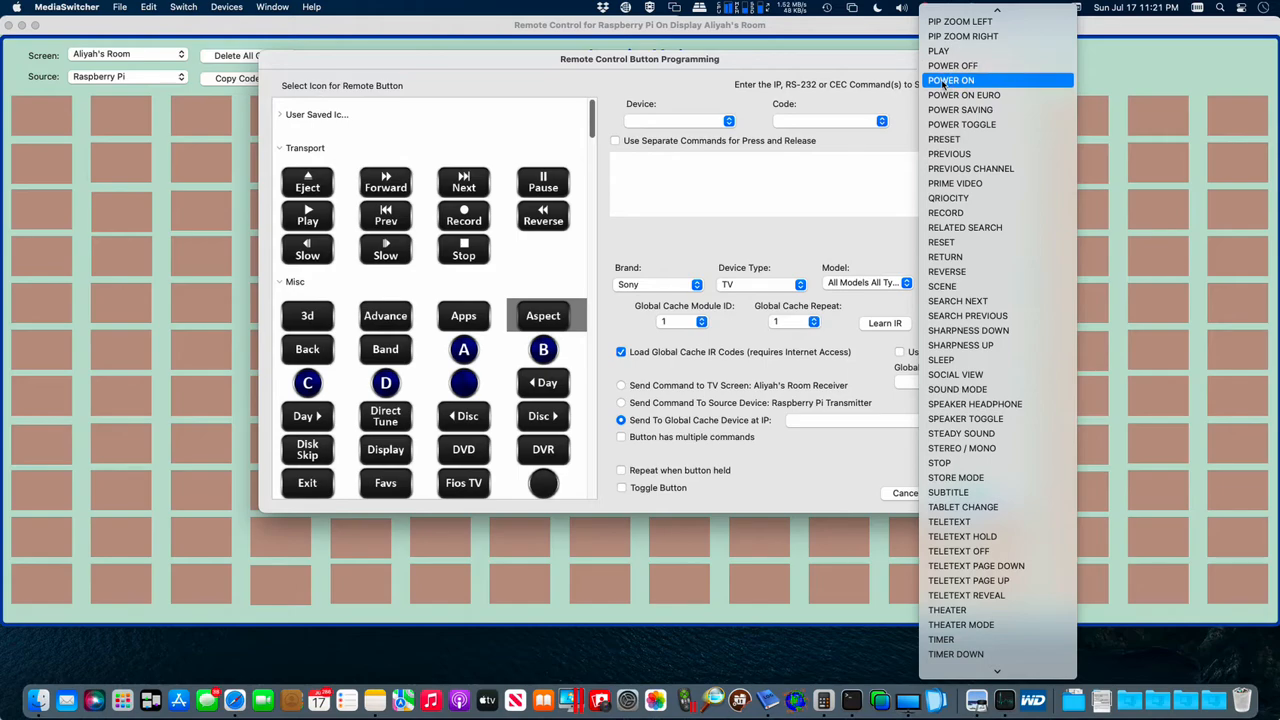
click(943, 81)
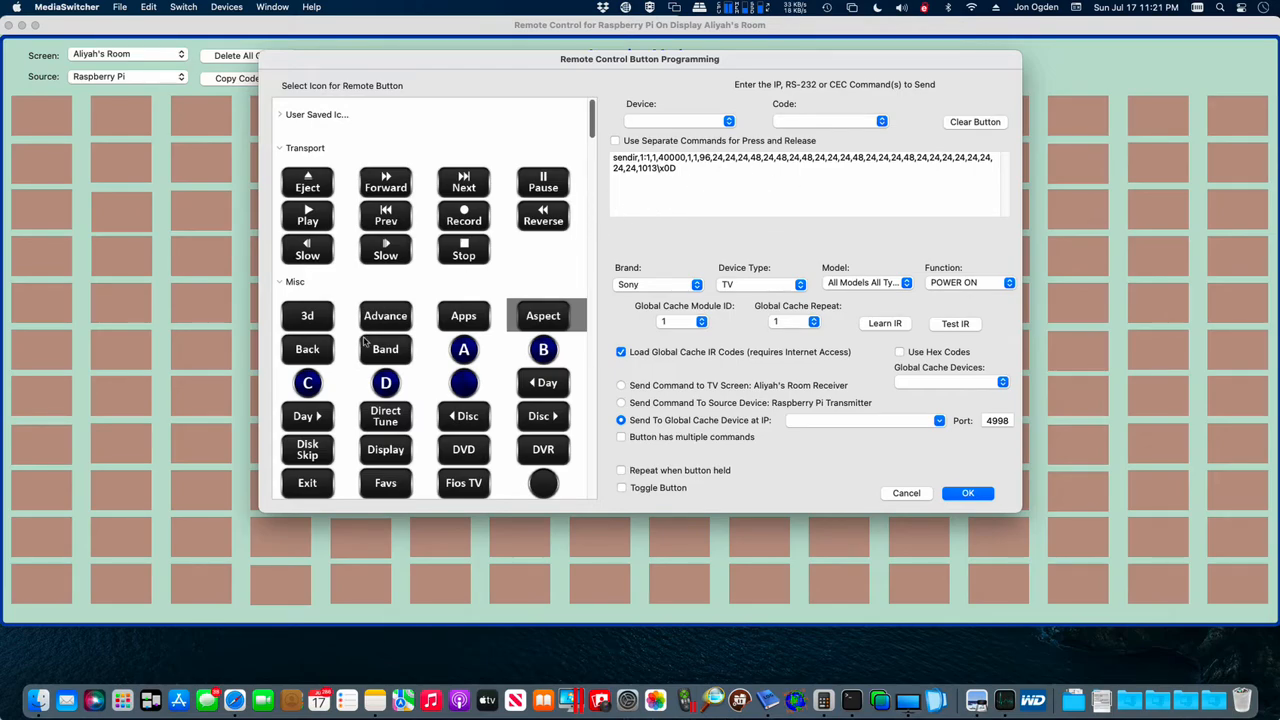
Step: Pick the green power On icon from the device icons as the button's icon
scroll(440, 365, down, 10)
scroll(440, 365, down, 15)
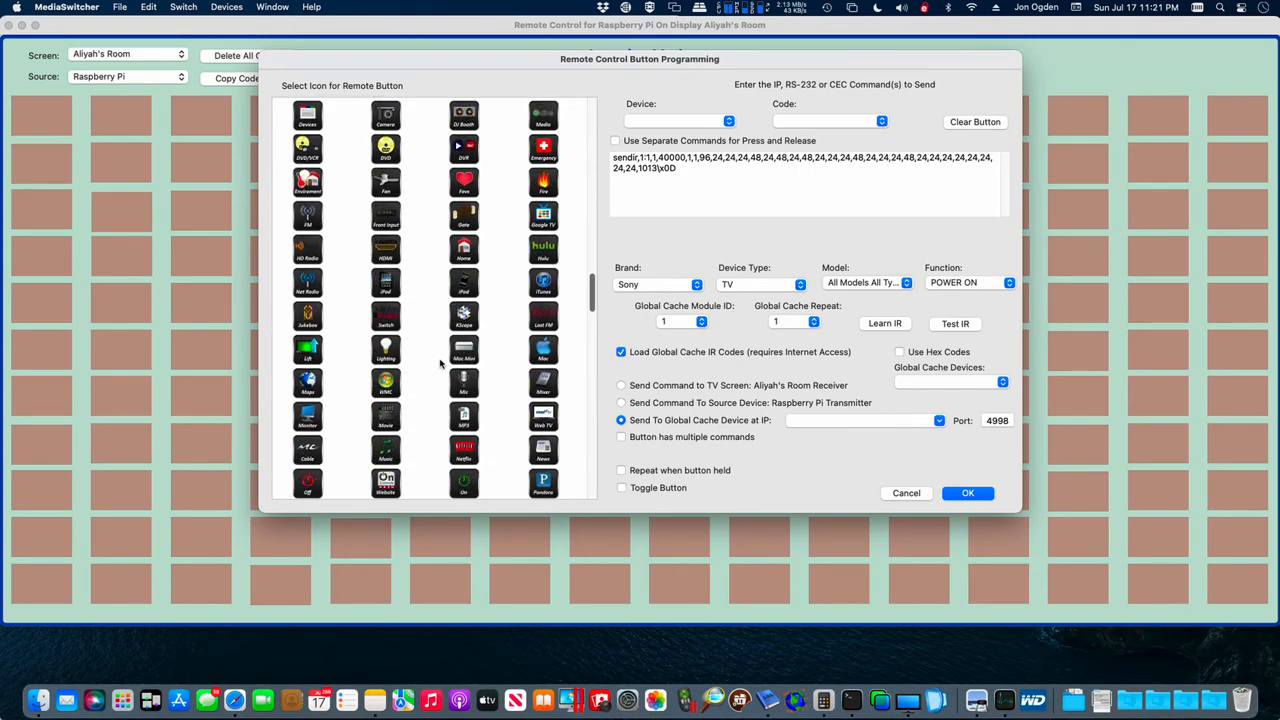
scroll(440, 365, down, 5)
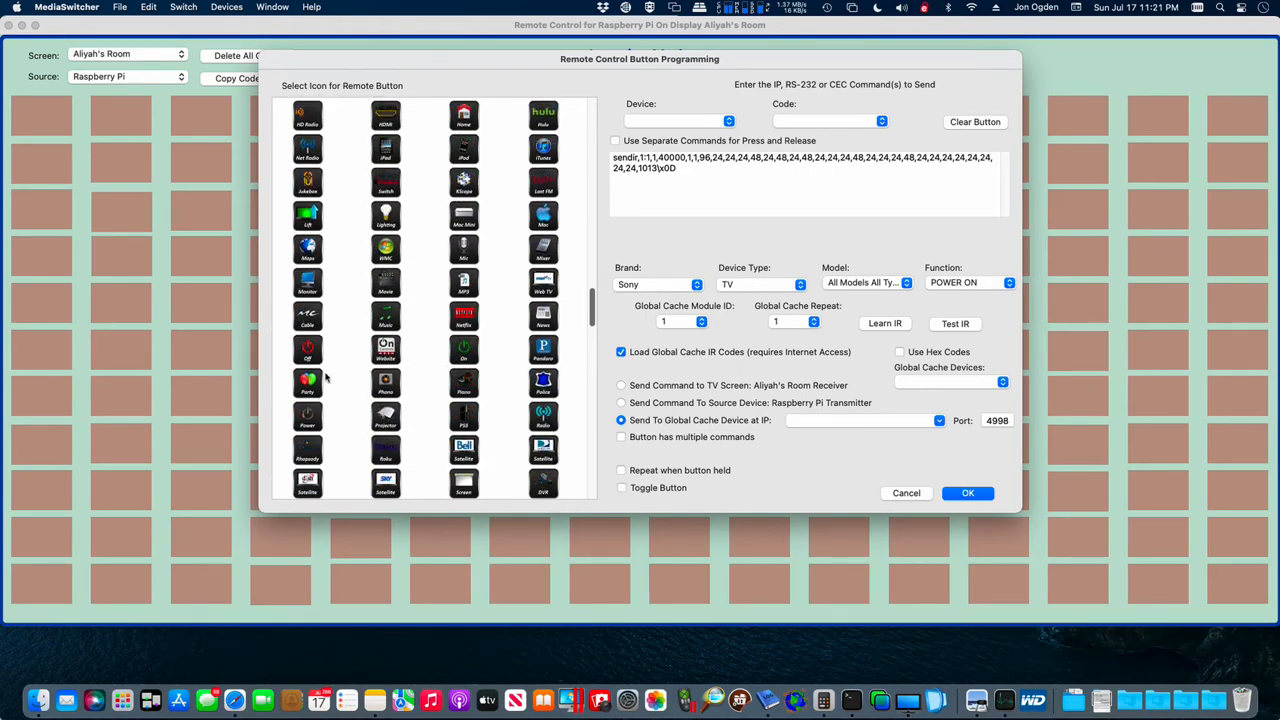
click(473, 350)
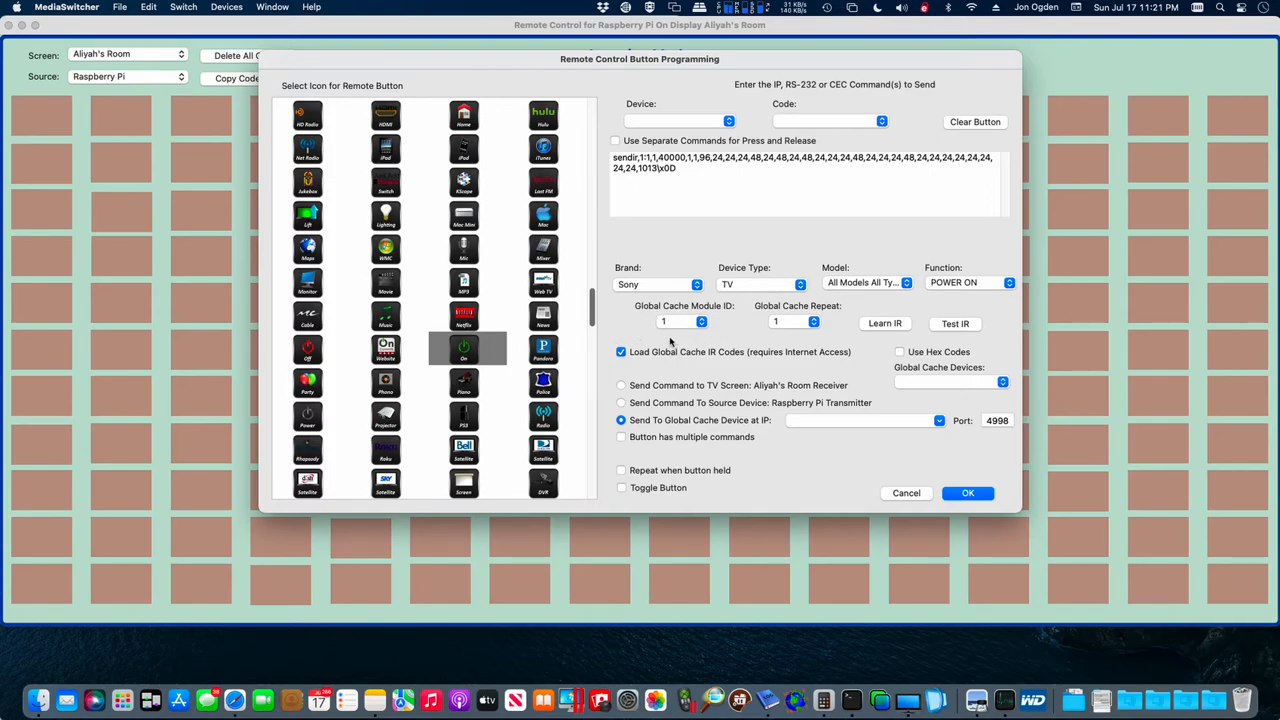
Step: Check the available Global Cache module IDs and set the Global Cache repeat to 10
click(672, 324)
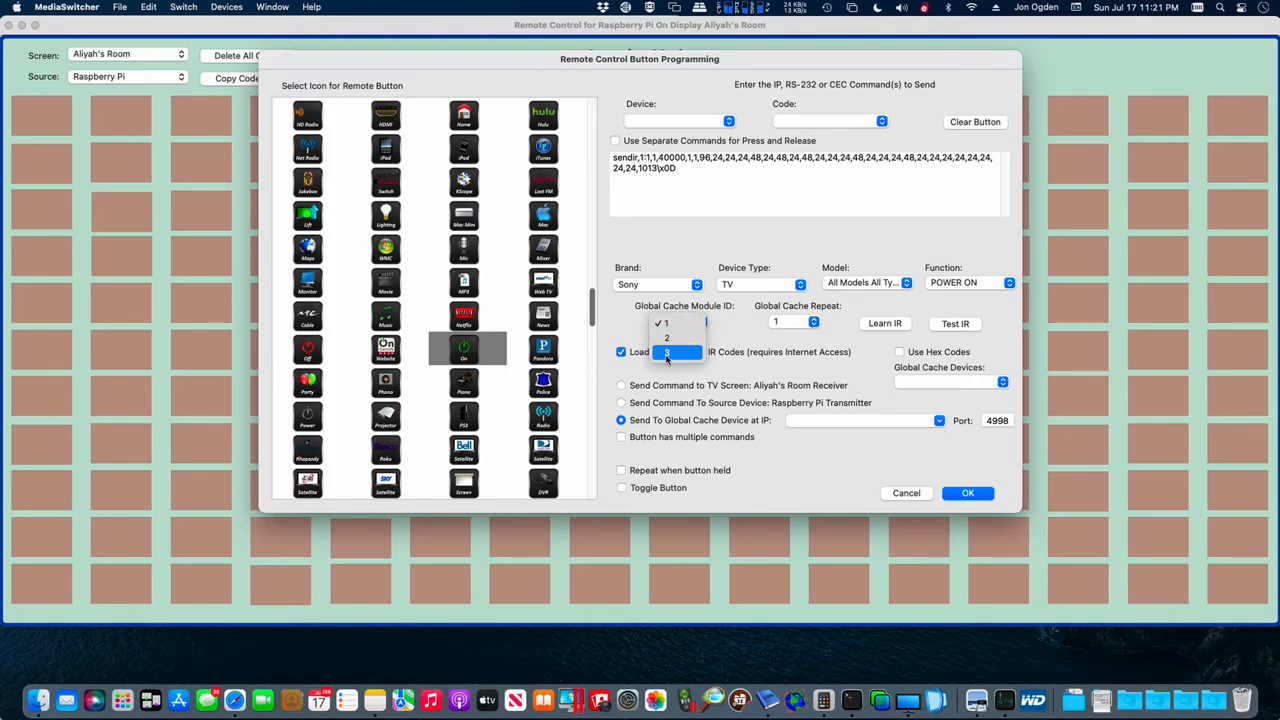
click(631, 313)
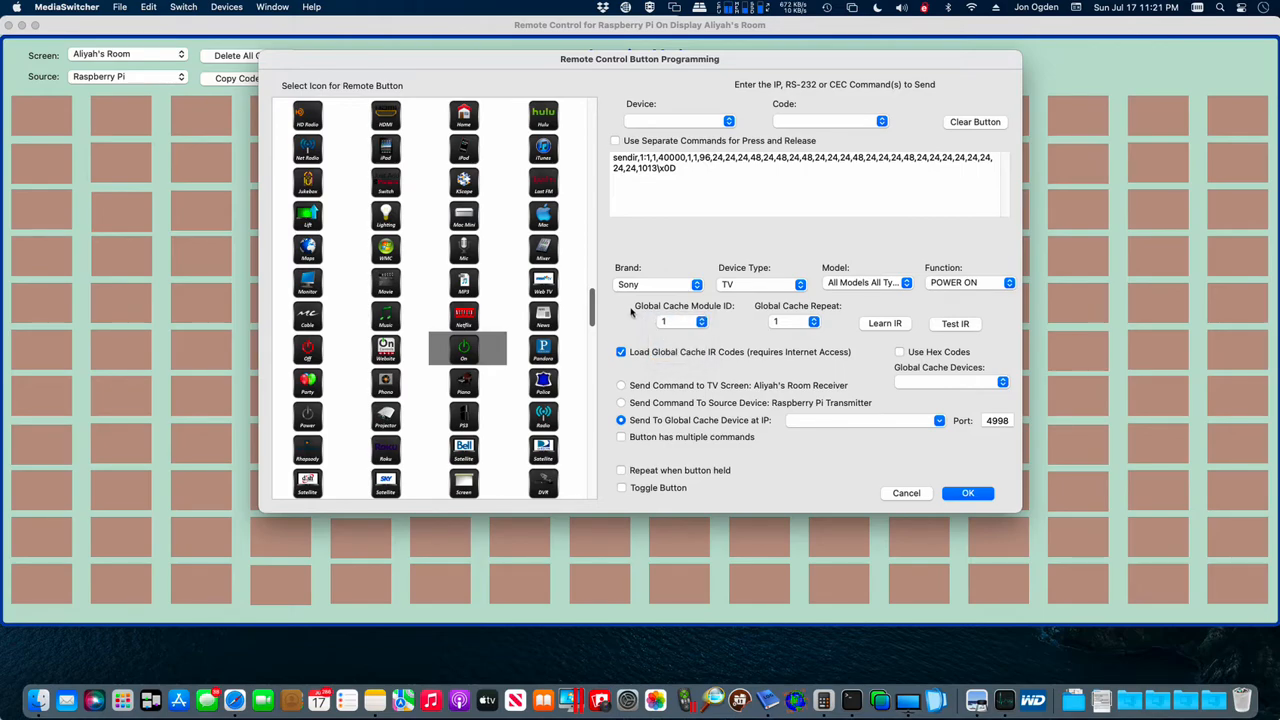
click(800, 322)
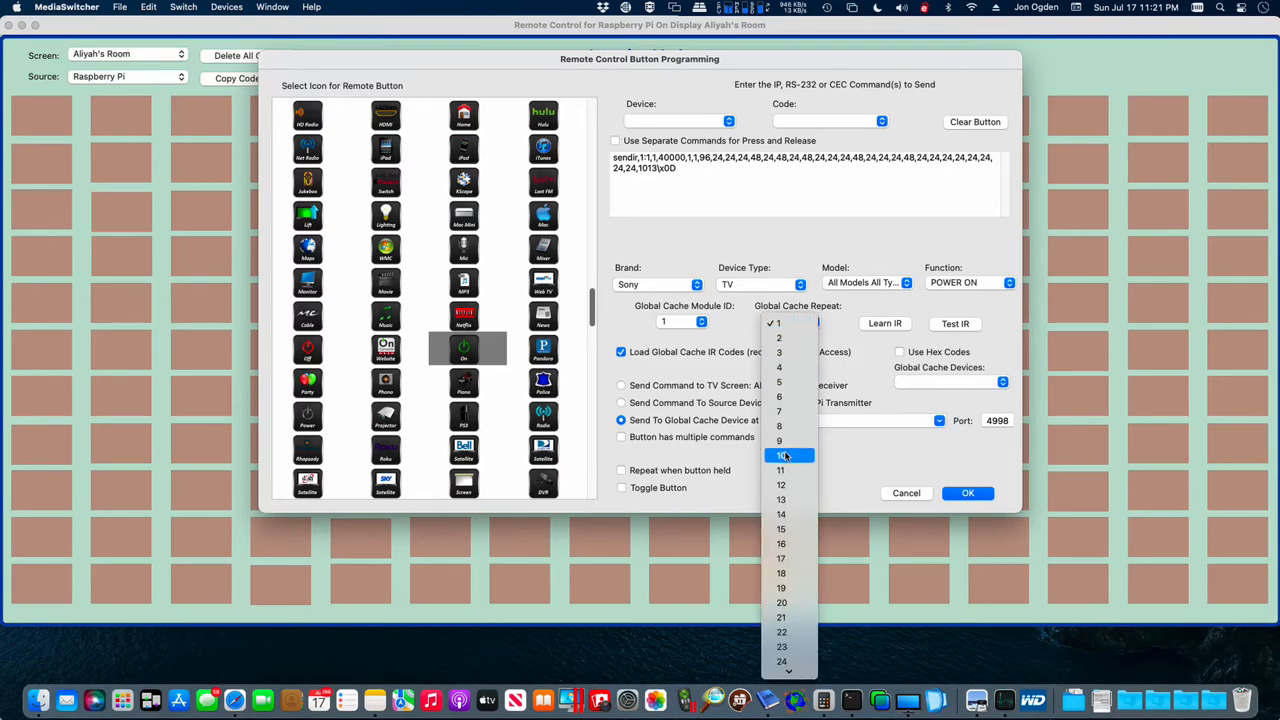
click(786, 456)
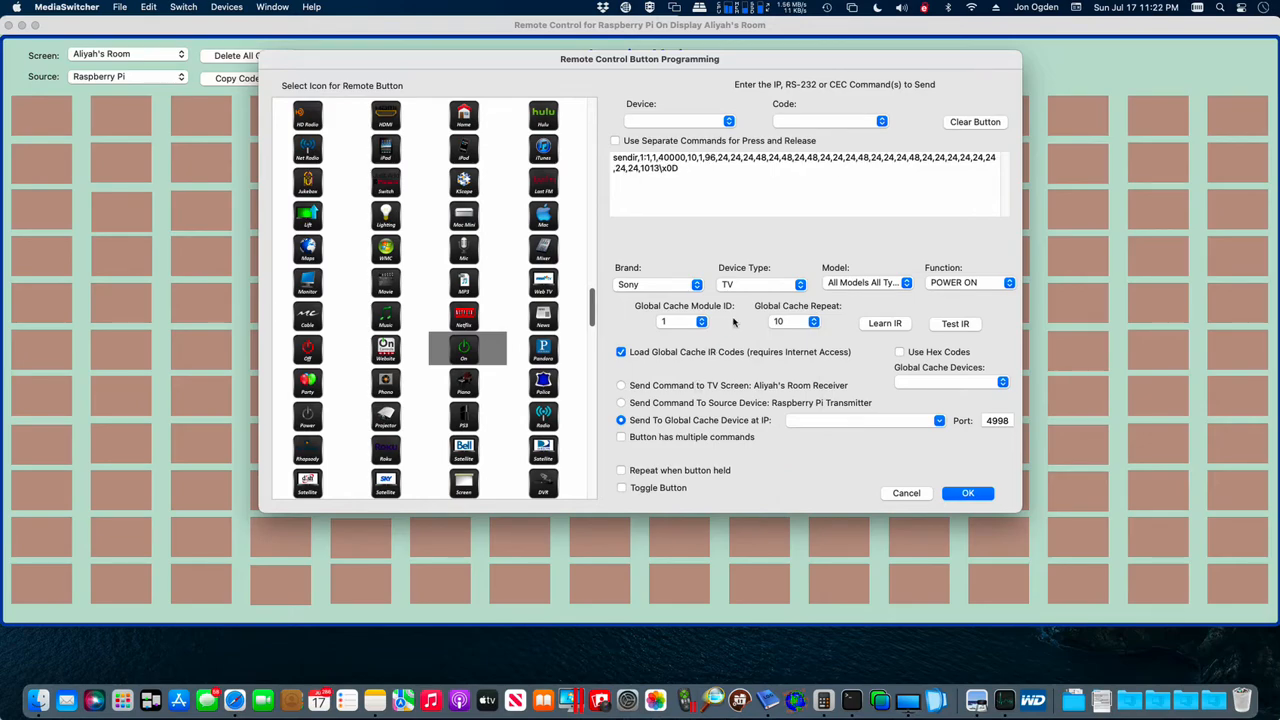
Step: Send the command to the GlobalCache iTachWF2IR device at 192.168.1.192 and save the button's programming
double_click(691, 158)
click(704, 194)
click(920, 384)
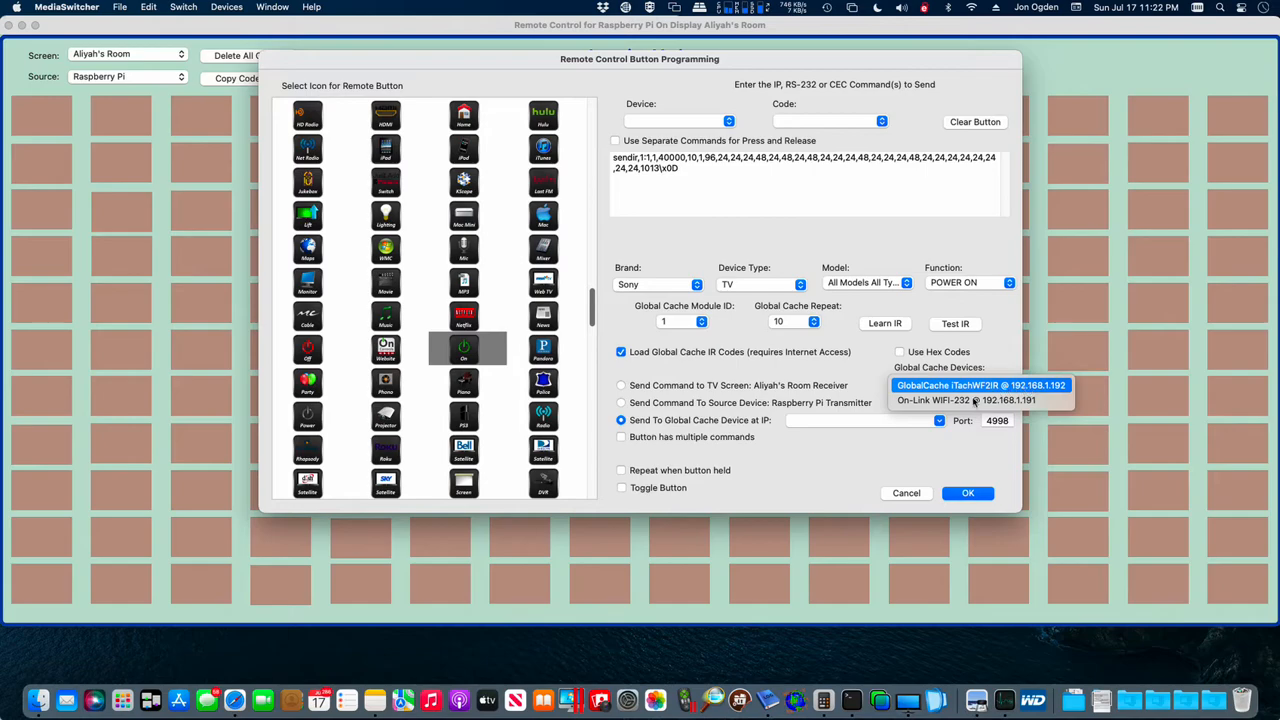
click(995, 387)
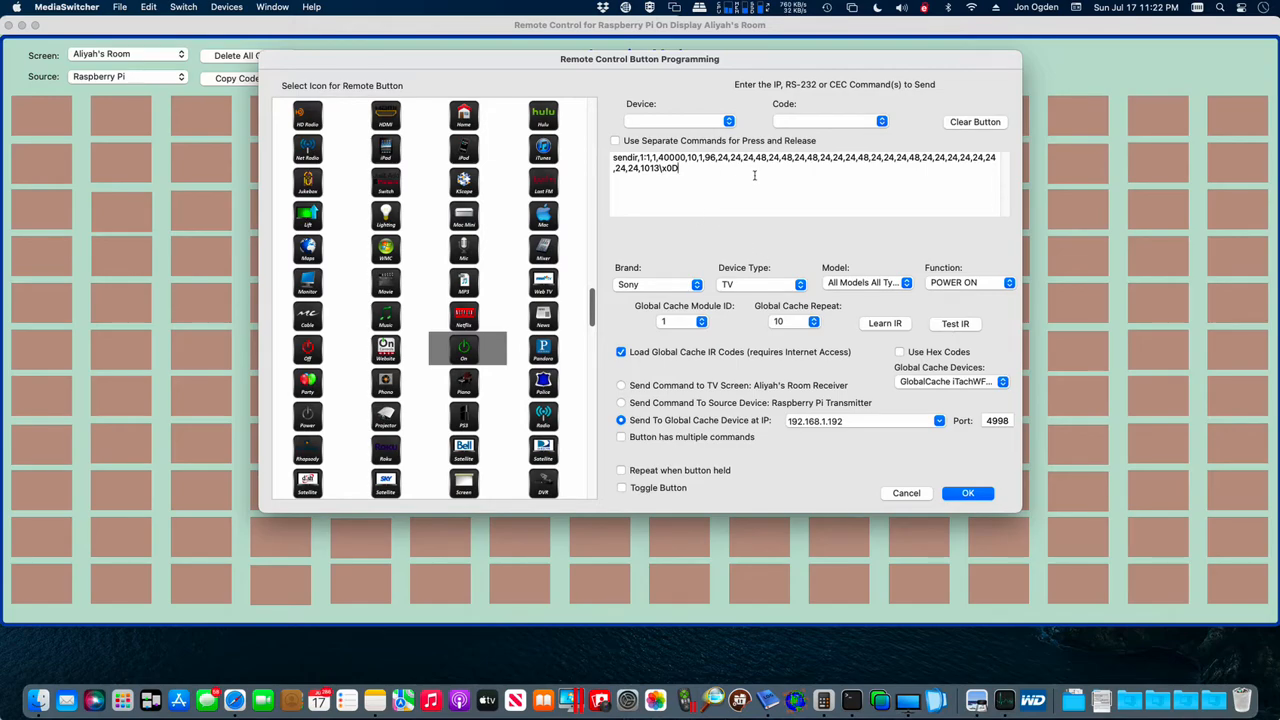
click(968, 493)
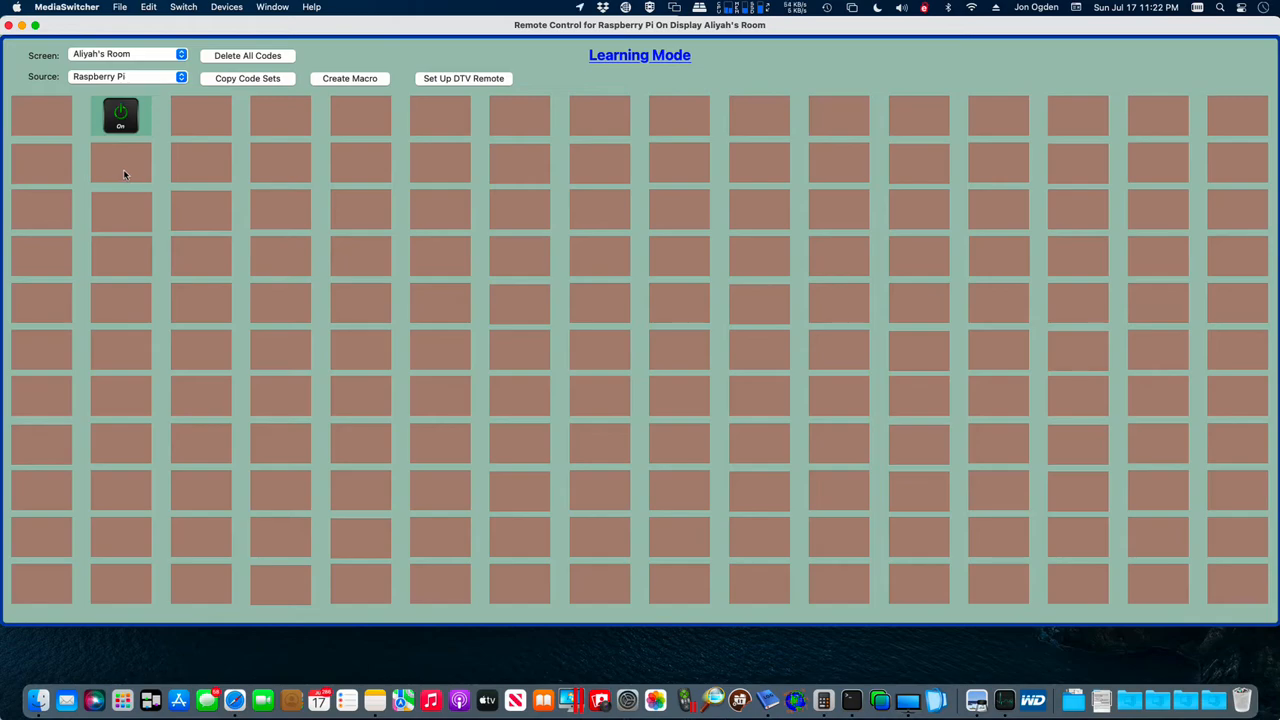
Step: End learning mode to view the finished Raspberry Pi remote, and re-enter remote control programming
key(super+l)
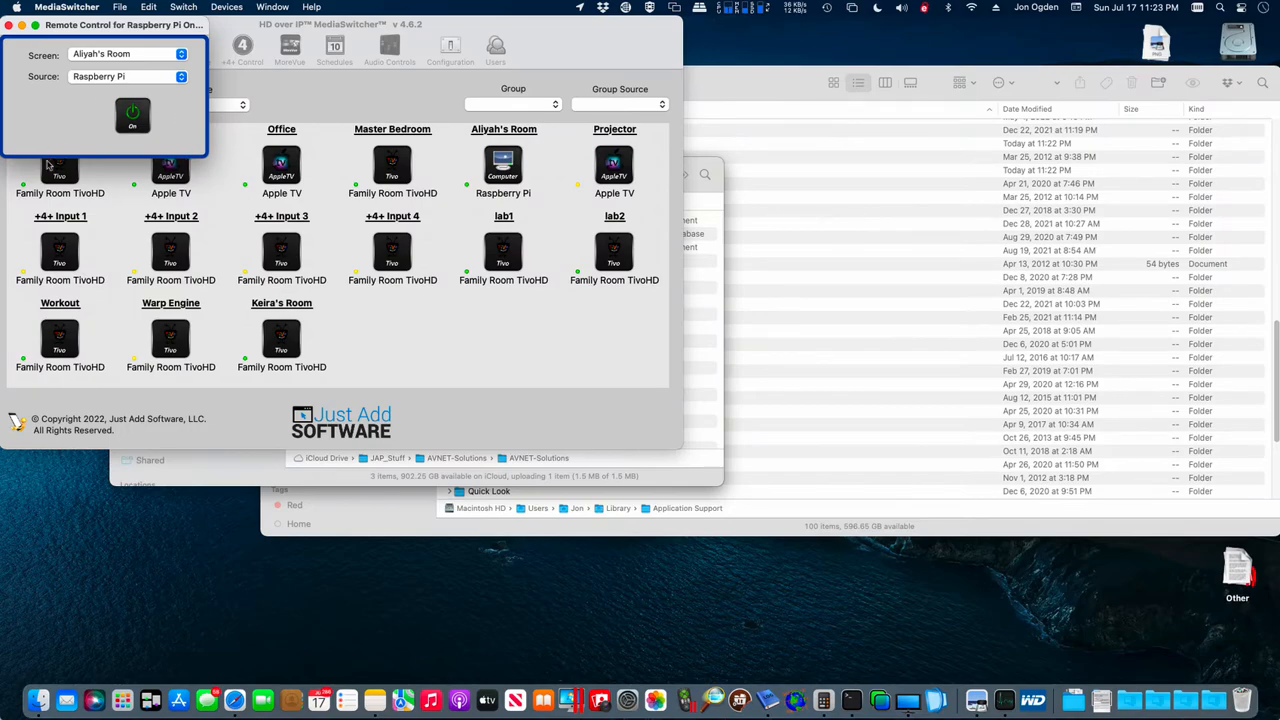
right_click(80, 121)
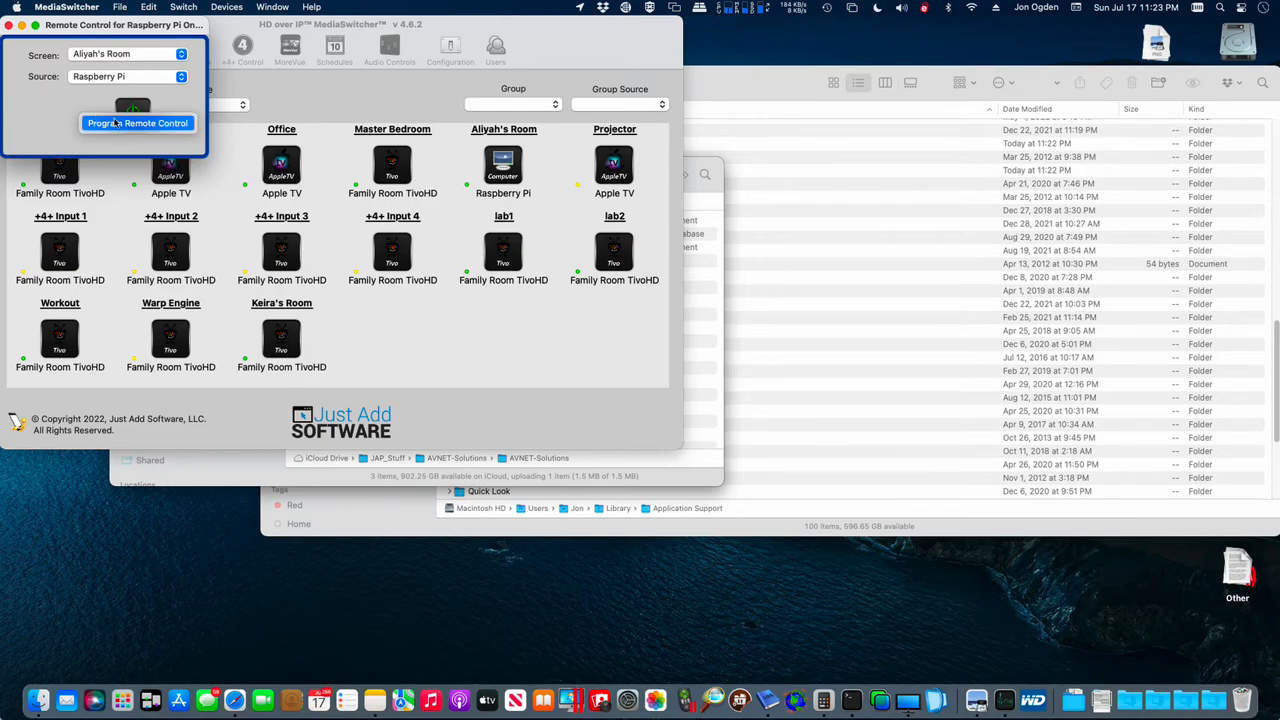
click(116, 123)
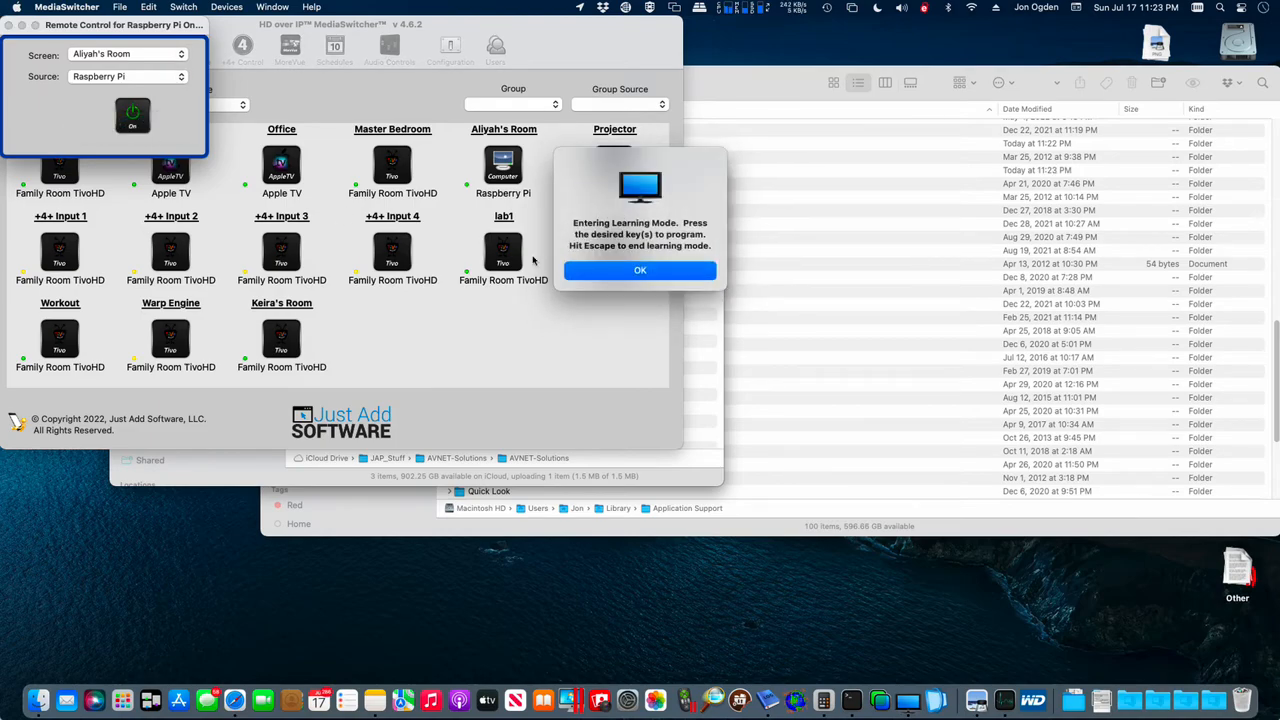
click(578, 272)
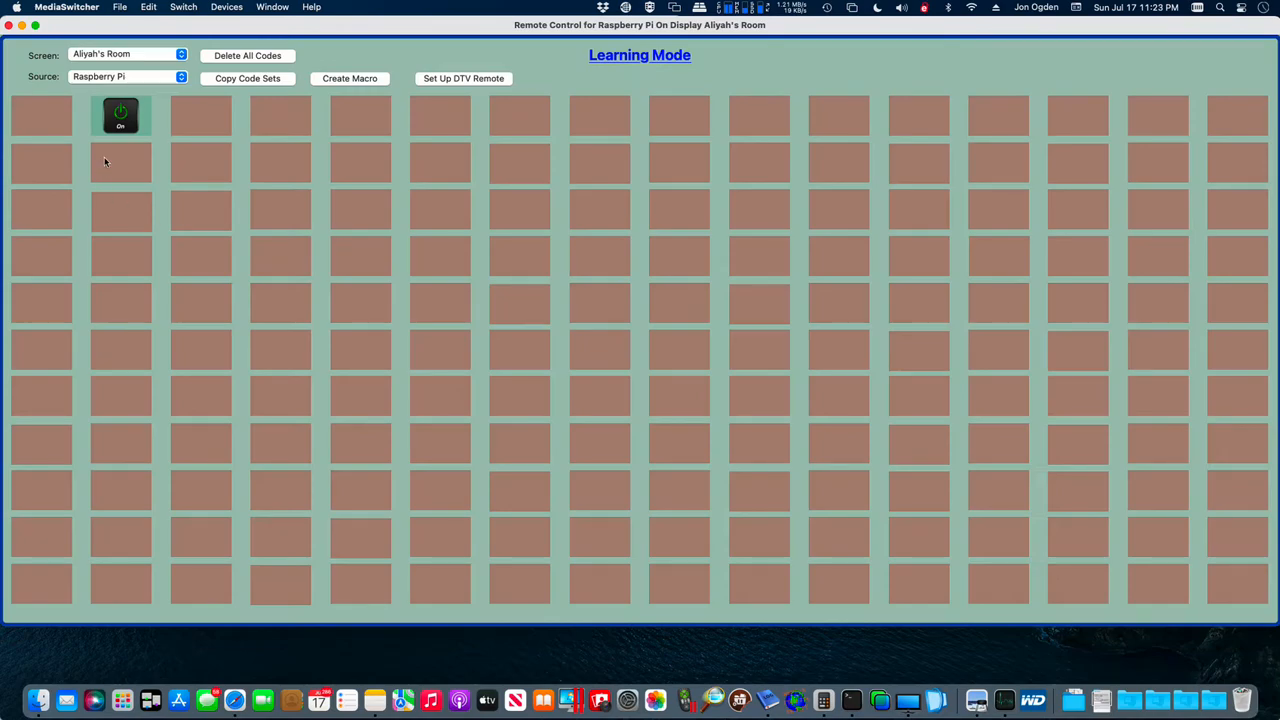
Step: Reopen the programming settings of the On button and highlight the \x0D terminator at the end of its IR command
click(566, 305)
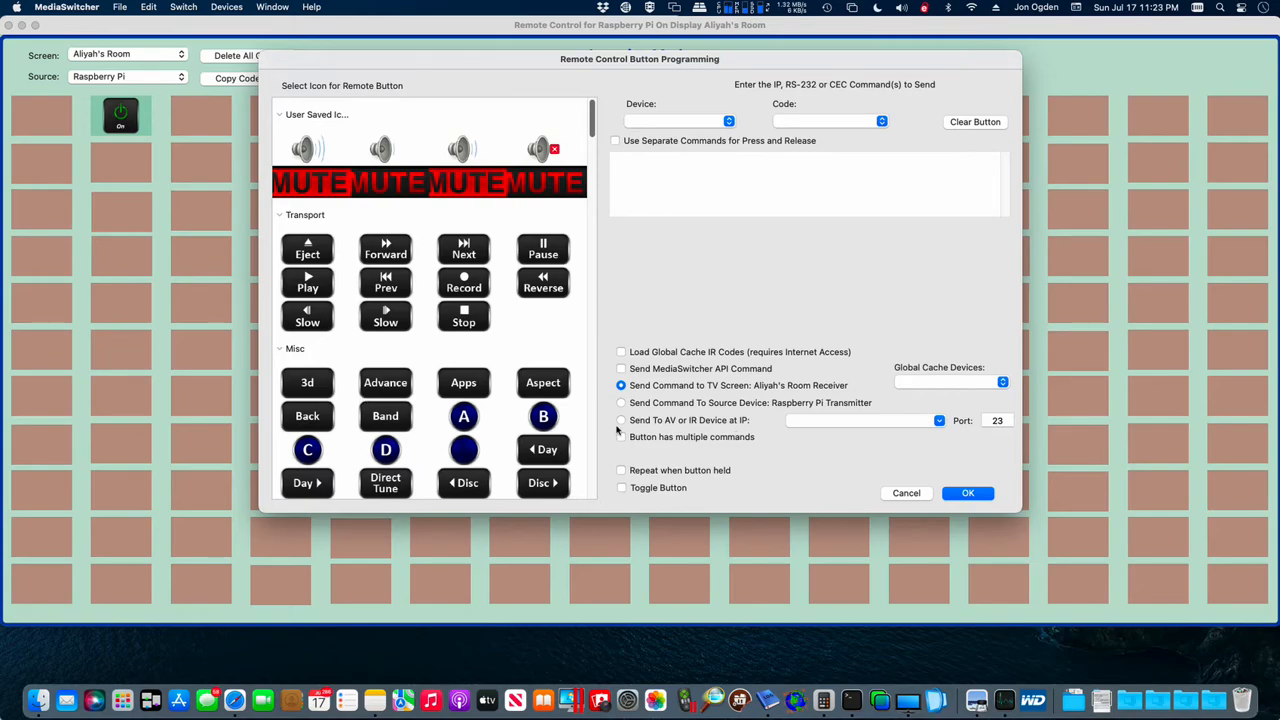
click(900, 493)
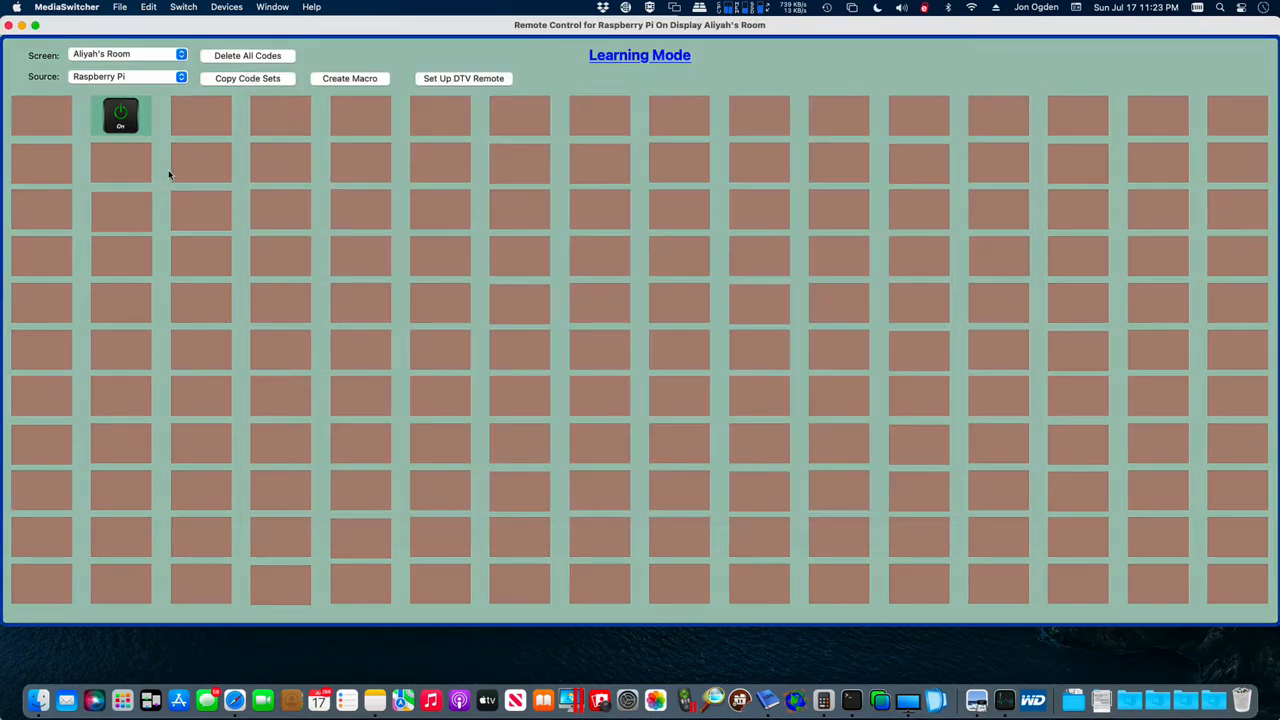
click(491, 279)
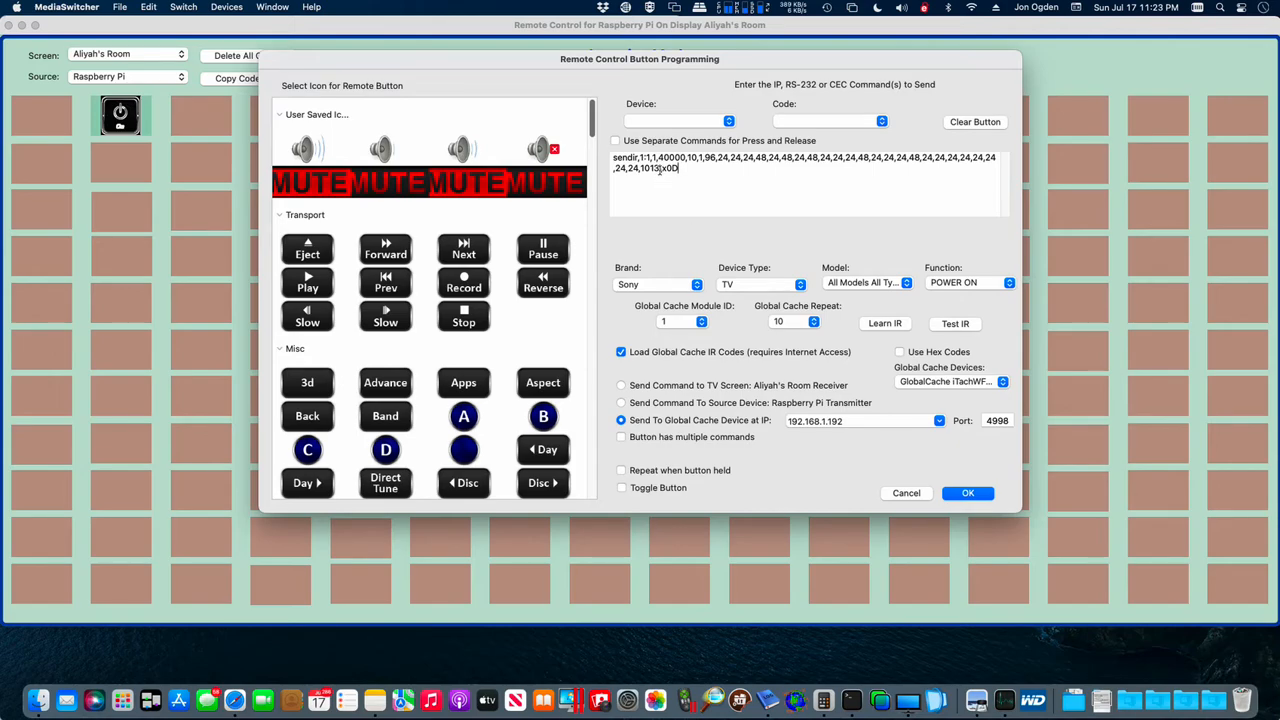
drag(659, 169, 681, 171)
drag(681, 171, 655, 171)
click(699, 169)
Step: Enable multiple commands on the On button and append the Sony TV INPUT HDMI 1 function after POWER ON
click(621, 438)
click(948, 284)
scroll(948, 284, up, 10)
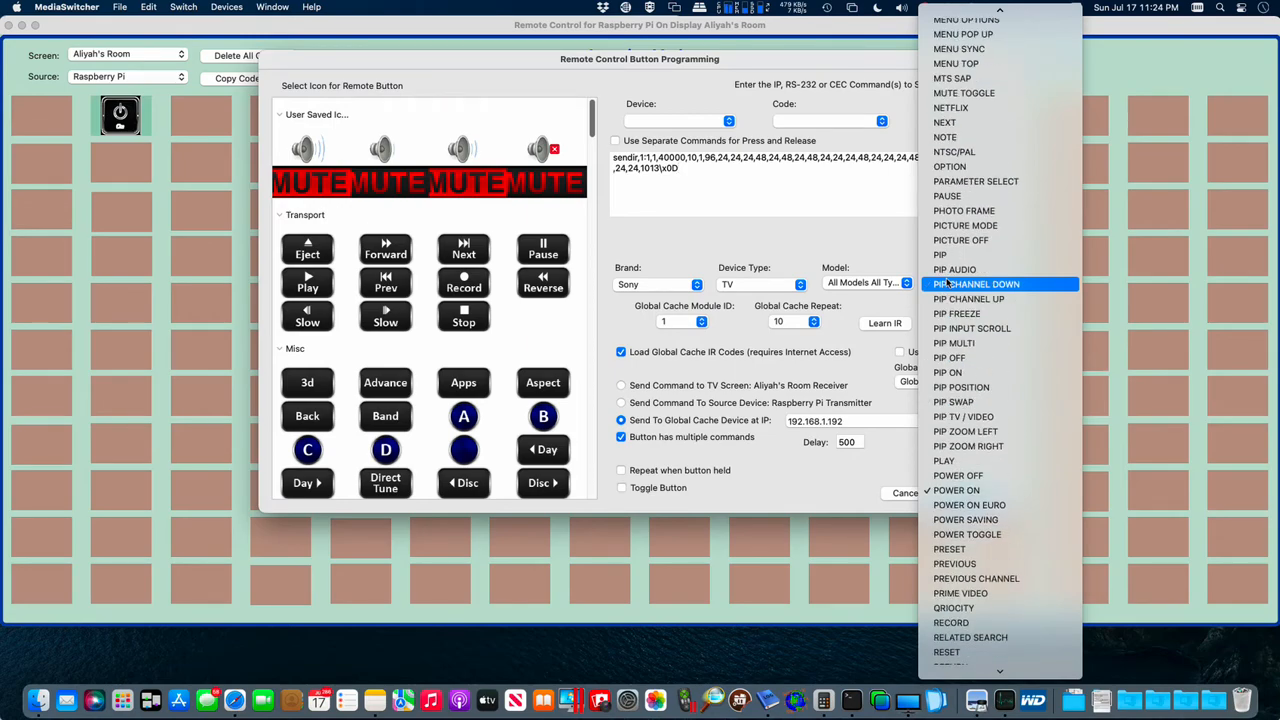
scroll(948, 284, up, 8)
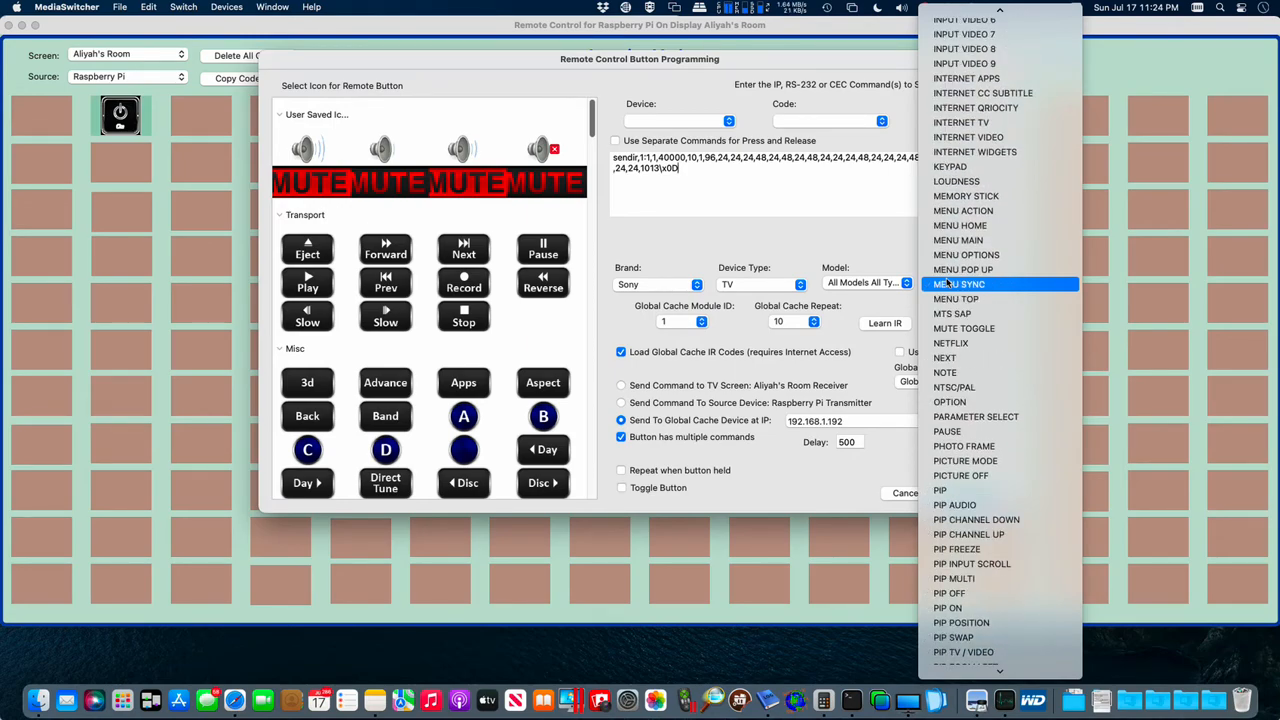
scroll(948, 284, up, 3)
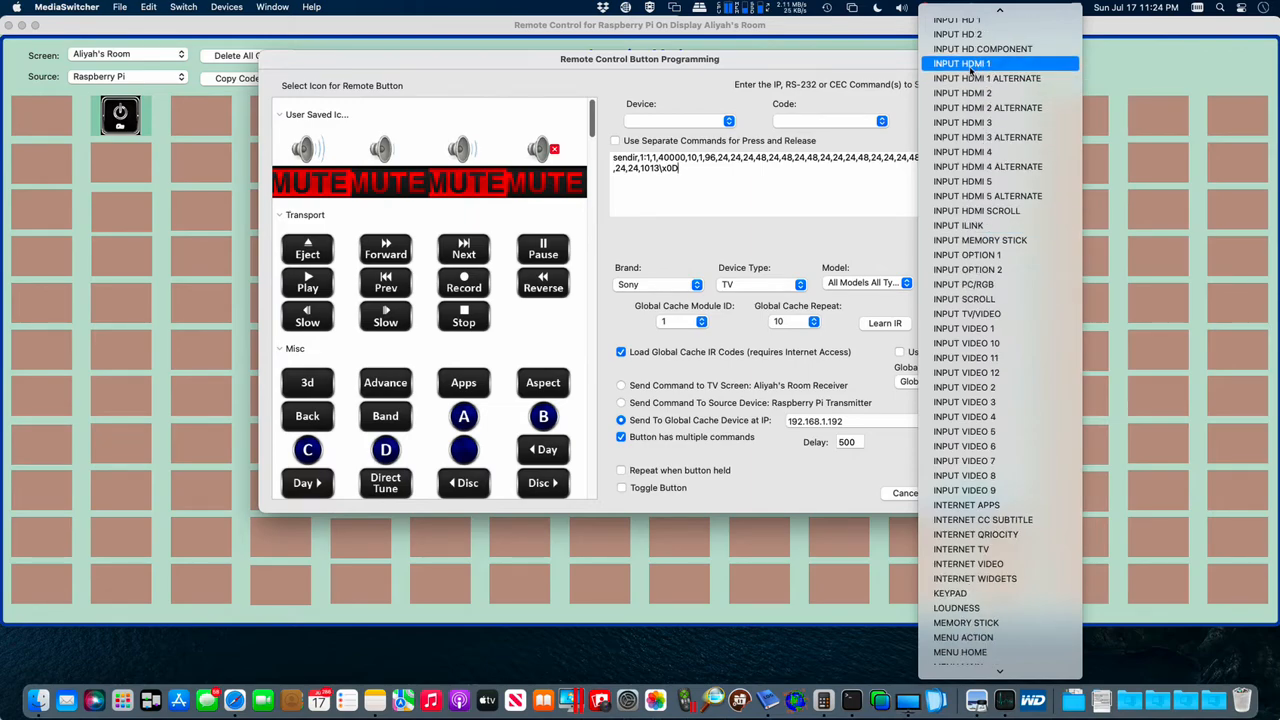
click(969, 64)
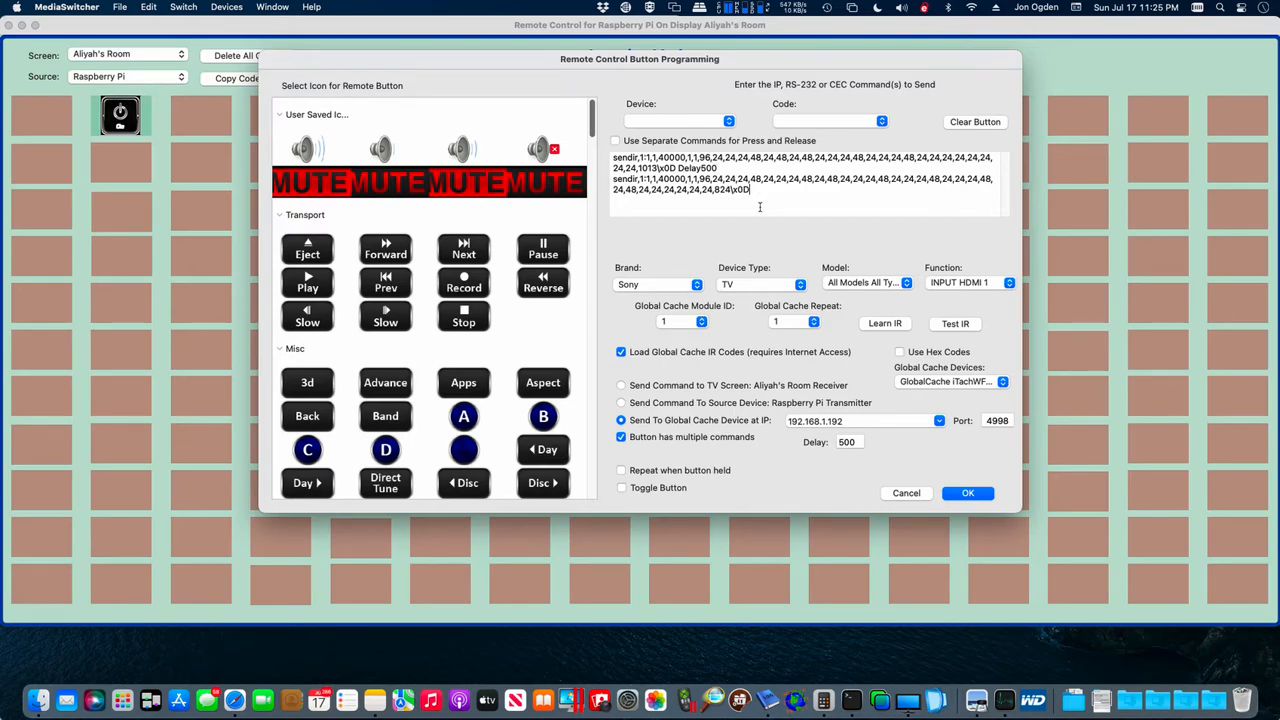
Step: Set the Global Cache repeat to 10 for the command sequence and place the cursor at the Delay500 entry
click(779, 328)
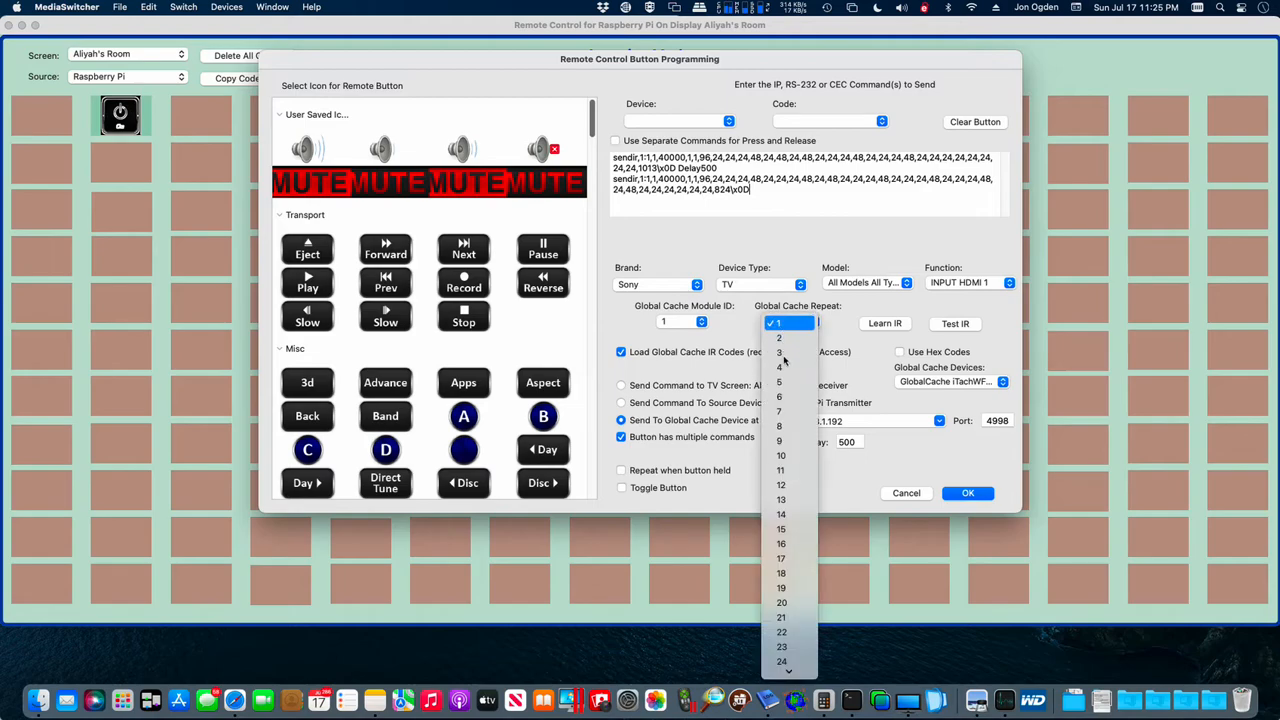
click(781, 456)
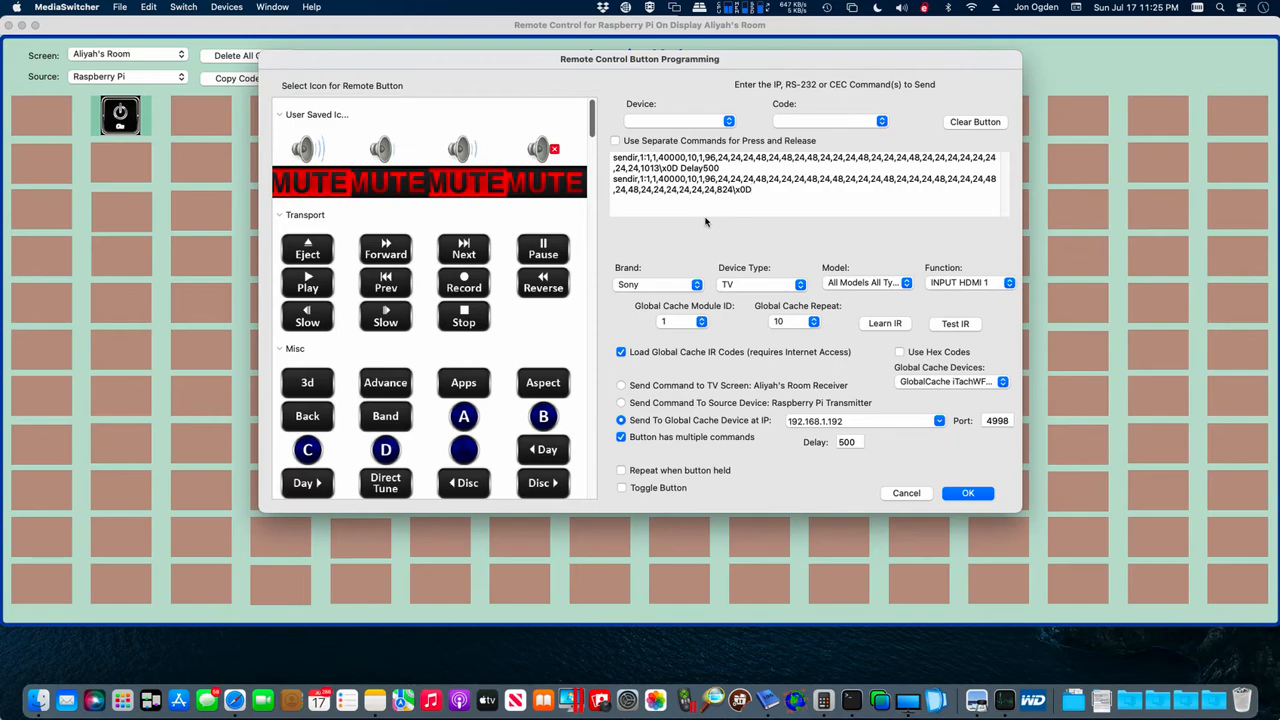
click(709, 168)
Step: Make On a toggle button without separate press and release commands, browse the normal and toggled position icons, and discard the changes
click(621, 489)
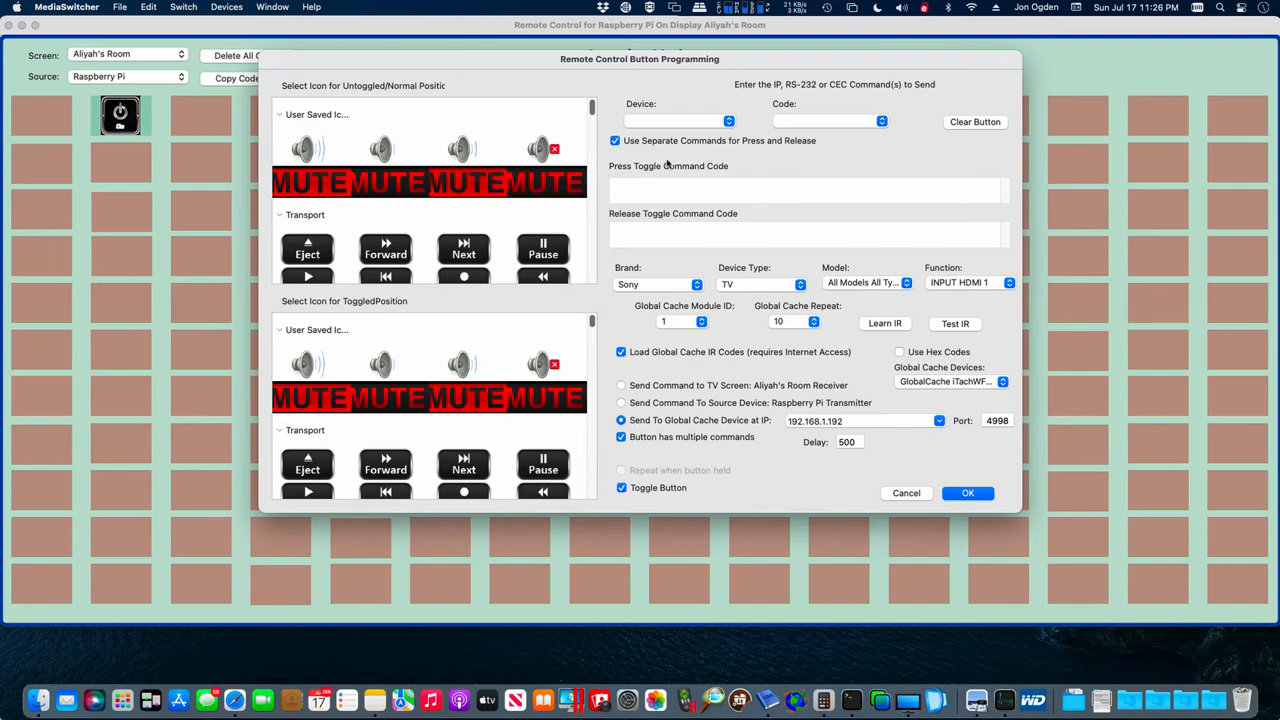
click(616, 142)
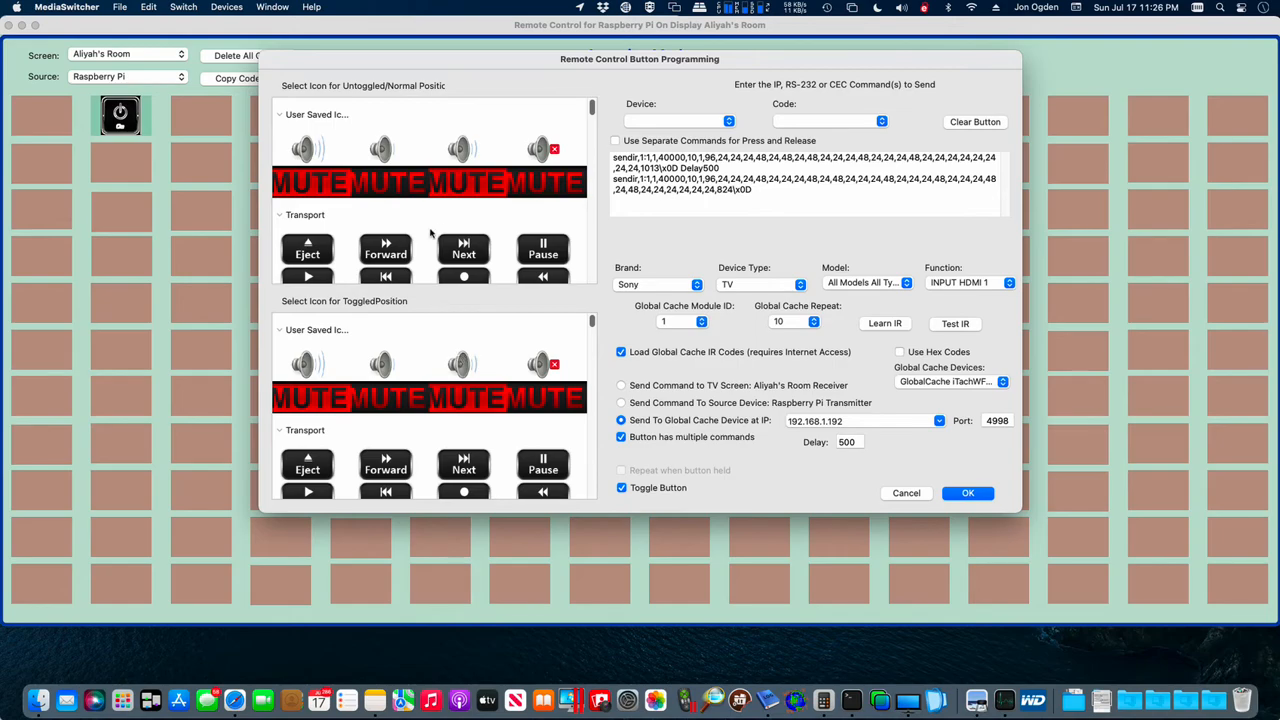
scroll(442, 230, down, 5)
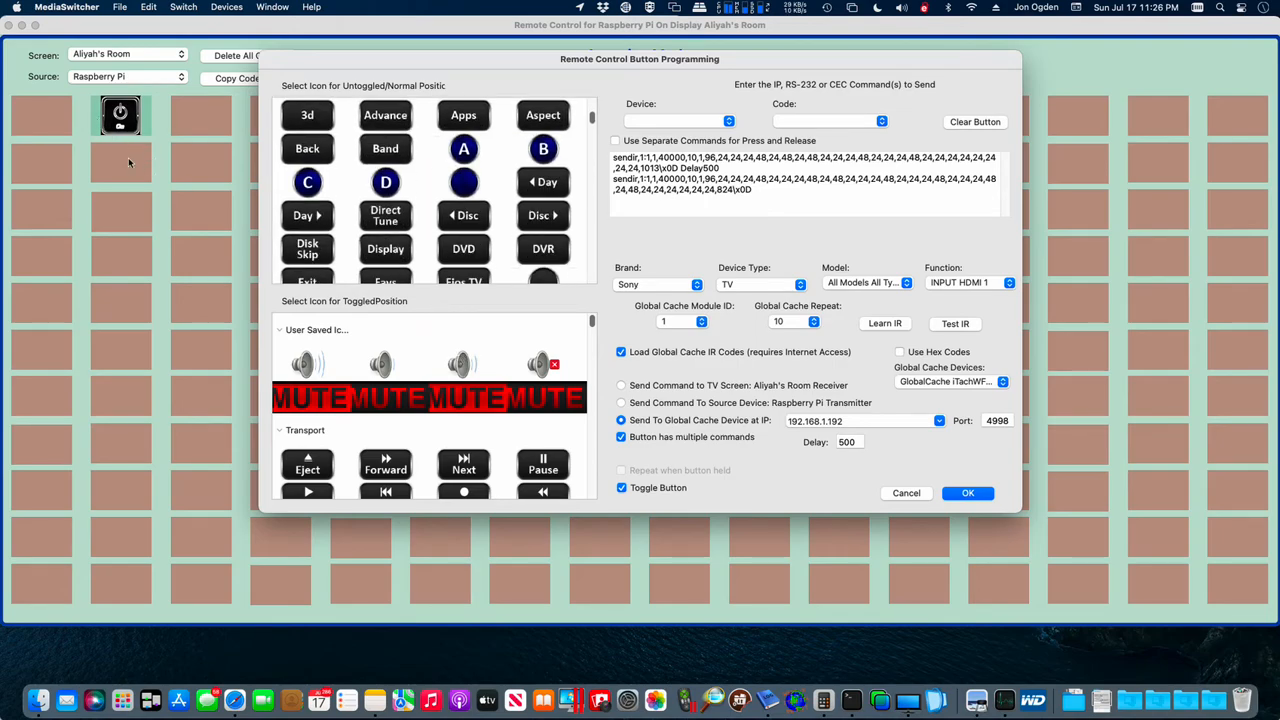
scroll(440, 225, down, 5)
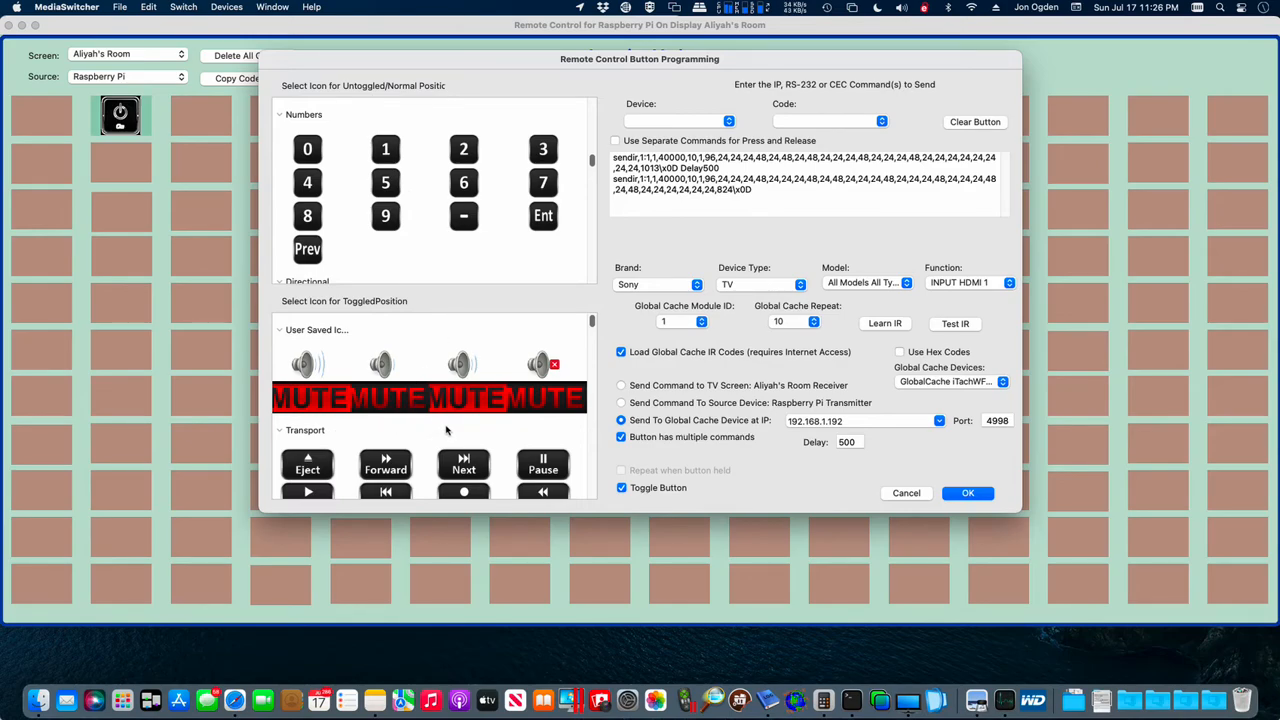
scroll(446, 430, down, 10)
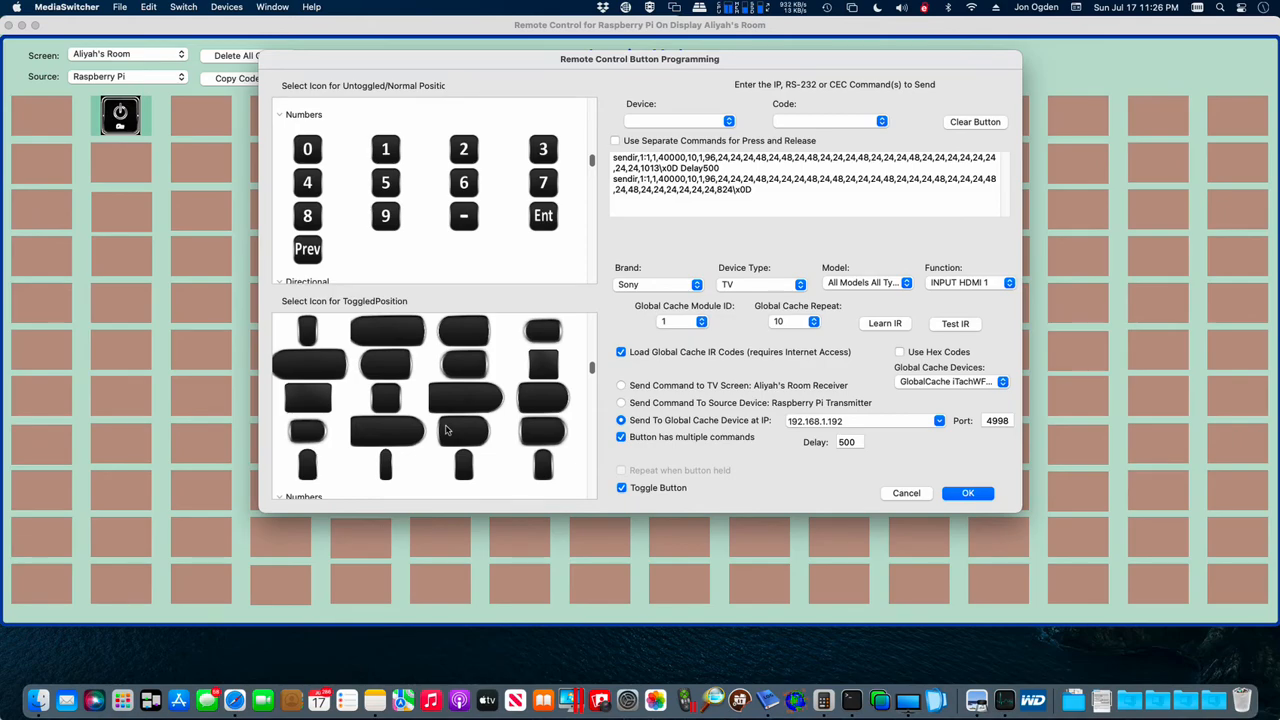
click(907, 493)
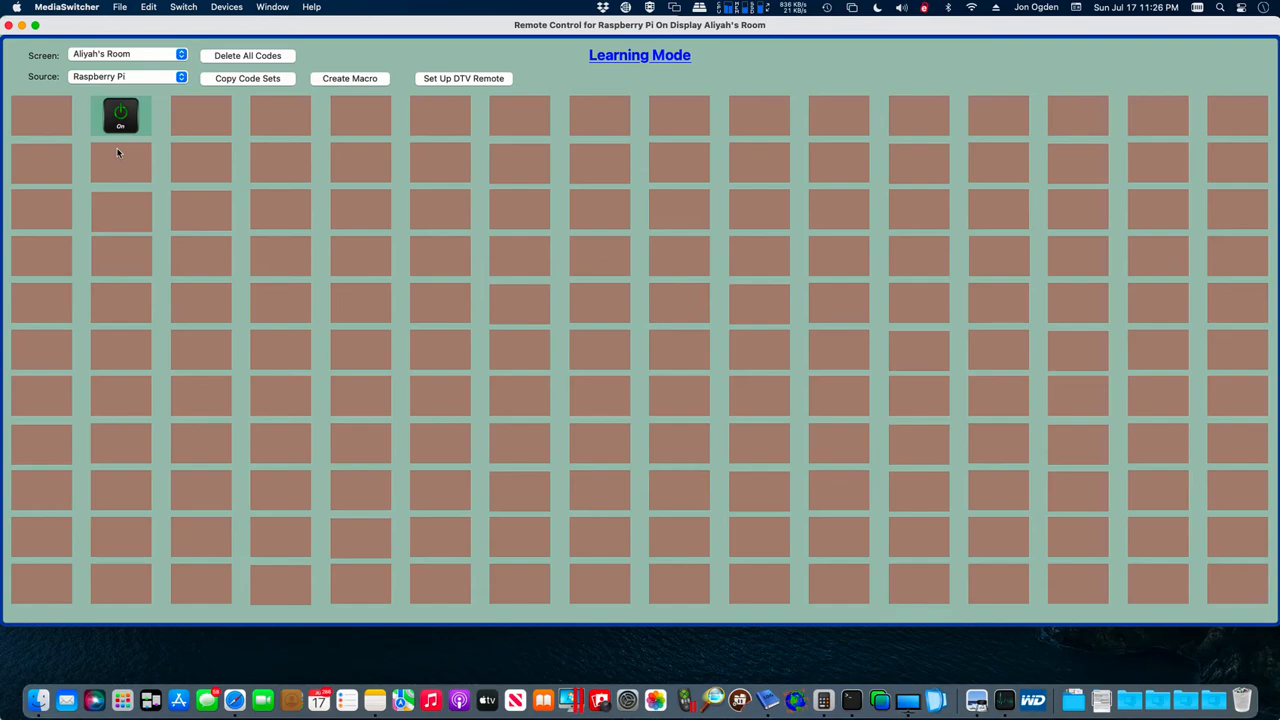
Step: View the programming settings of the empty button below On without saving, and switch the remote's screen to Projector
click(117, 152)
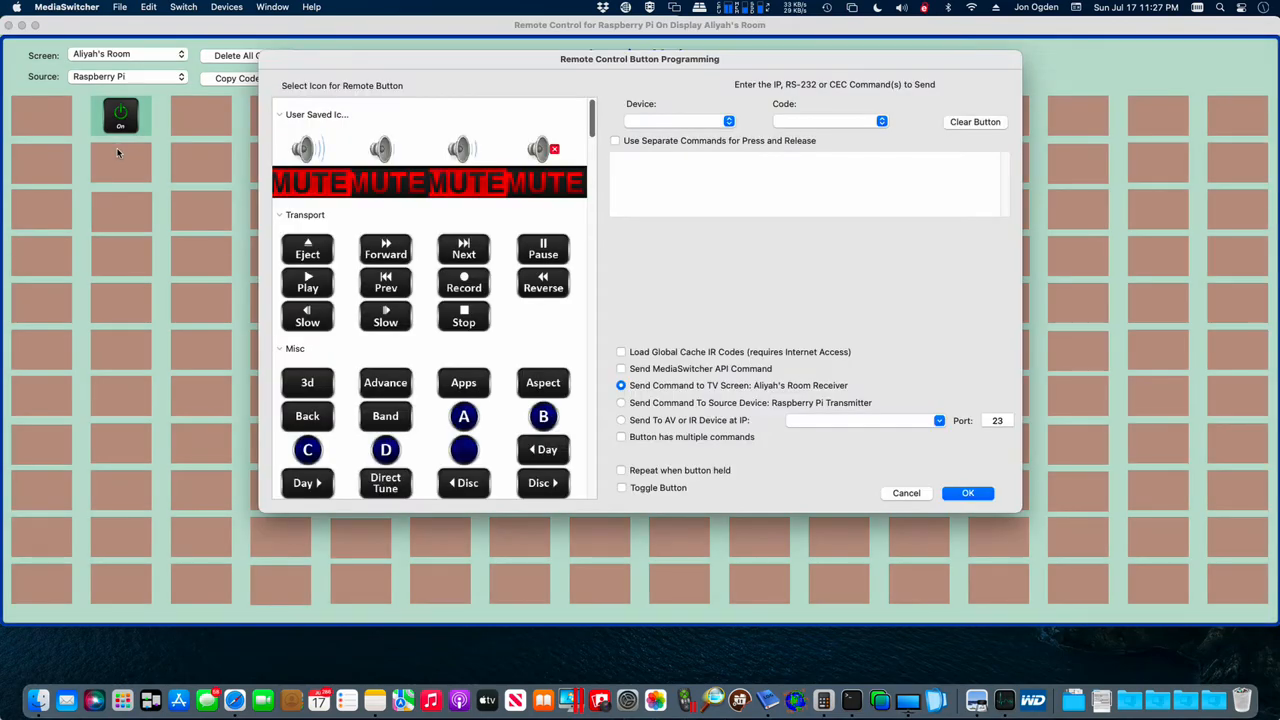
click(906, 493)
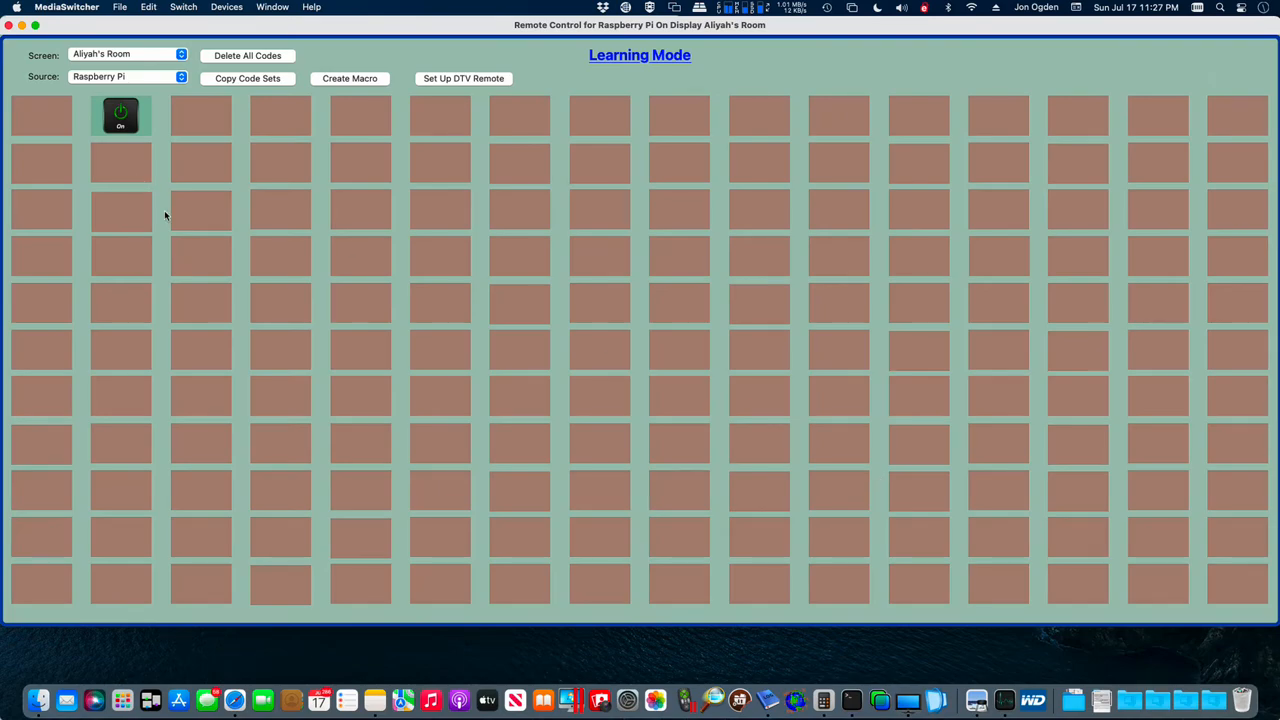
click(124, 56)
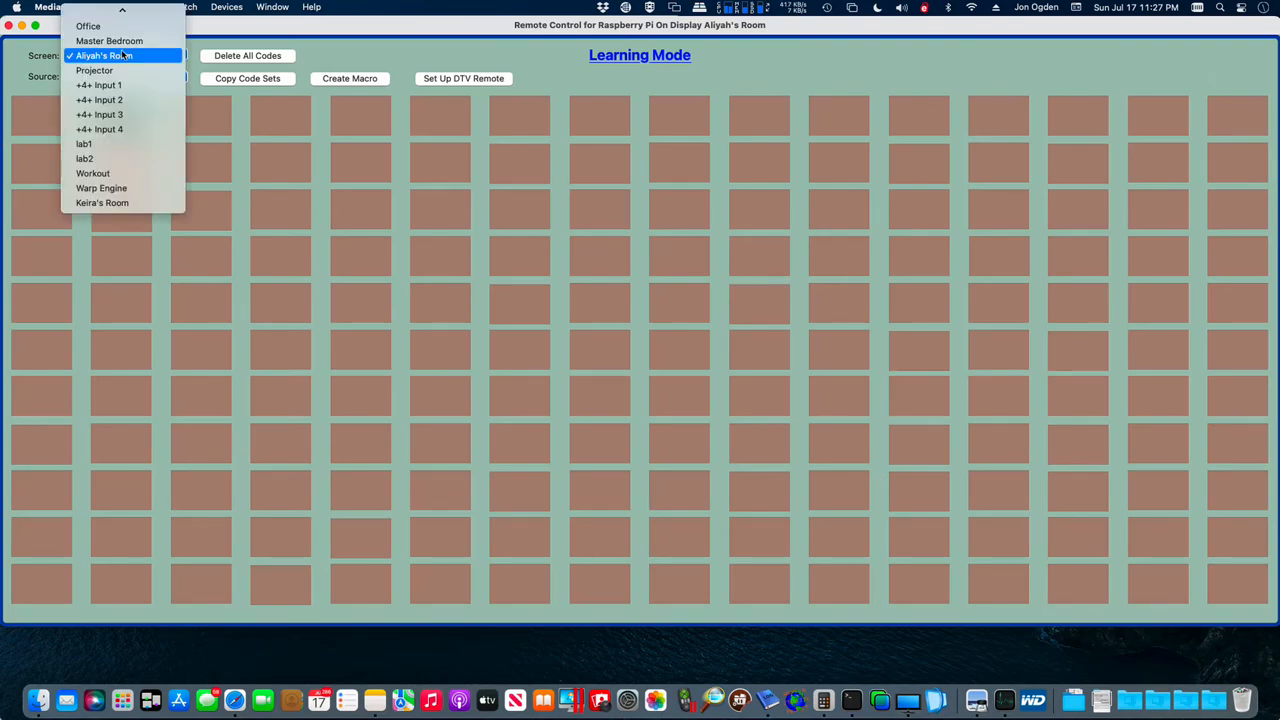
click(121, 71)
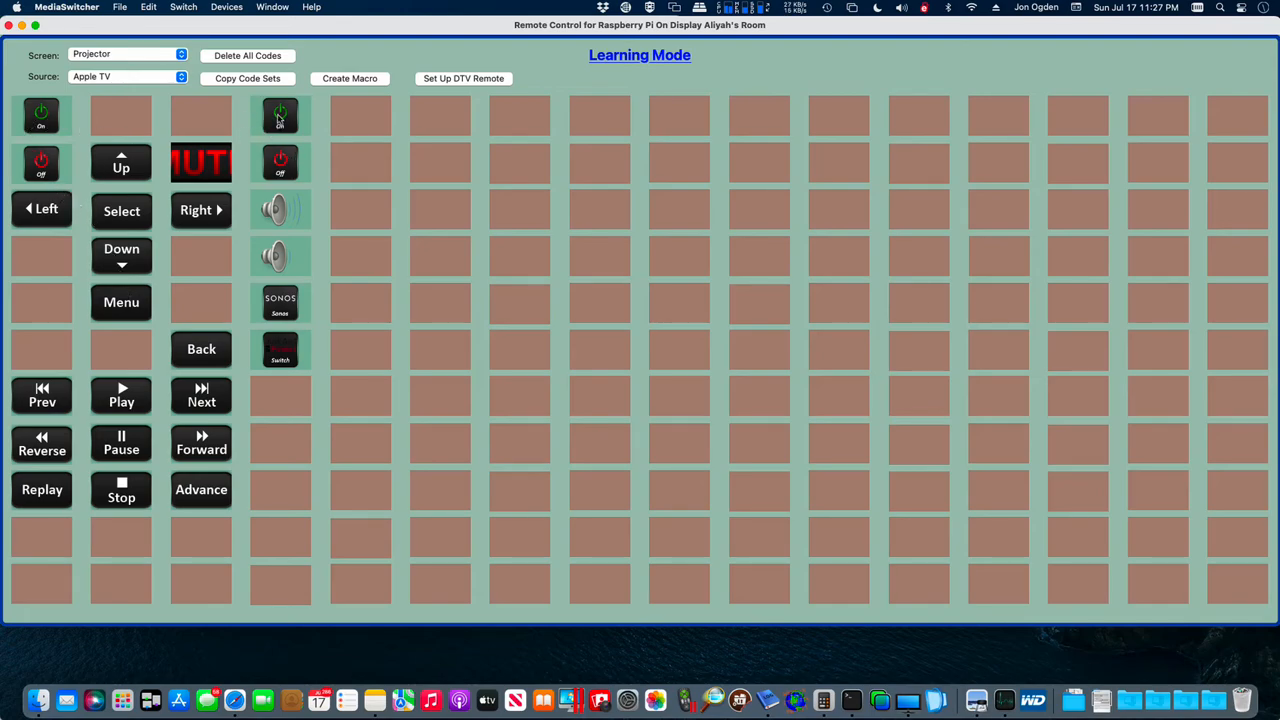
Step: Open the programming of the fourth-column On button and check its IP address setting and the available Global Cache devices
click(519, 243)
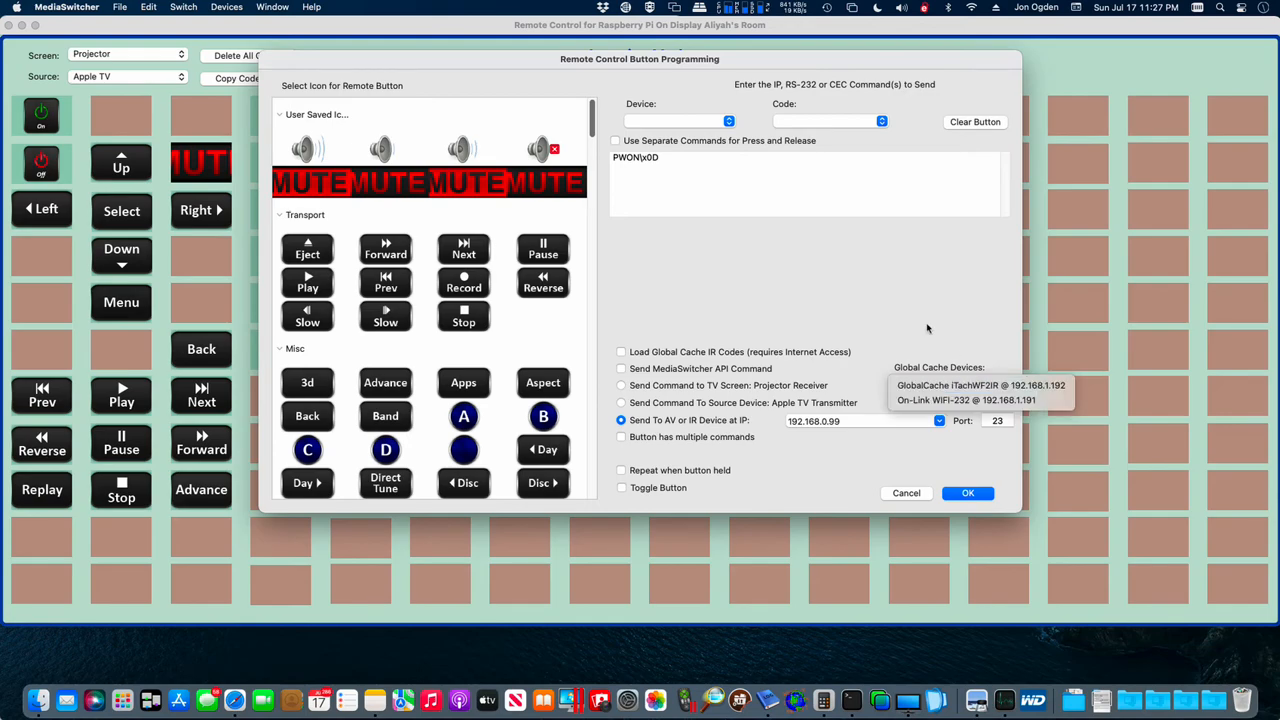
click(889, 298)
click(866, 420)
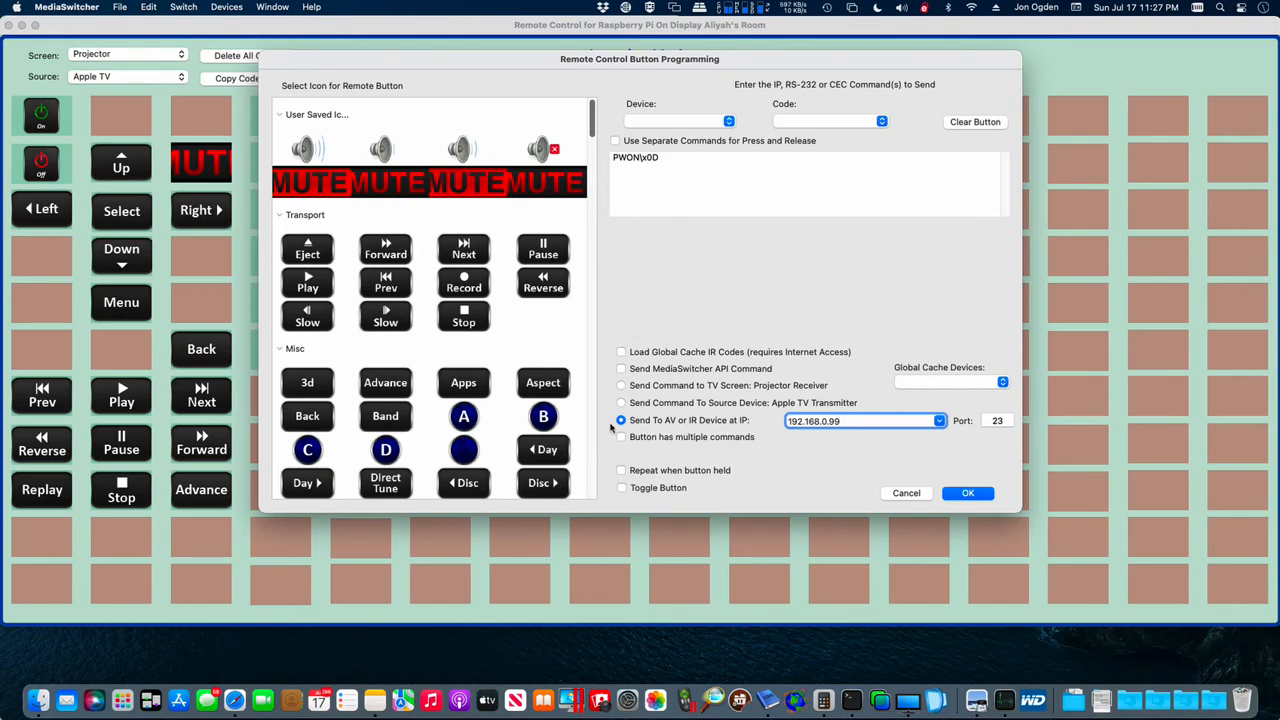
click(910, 384)
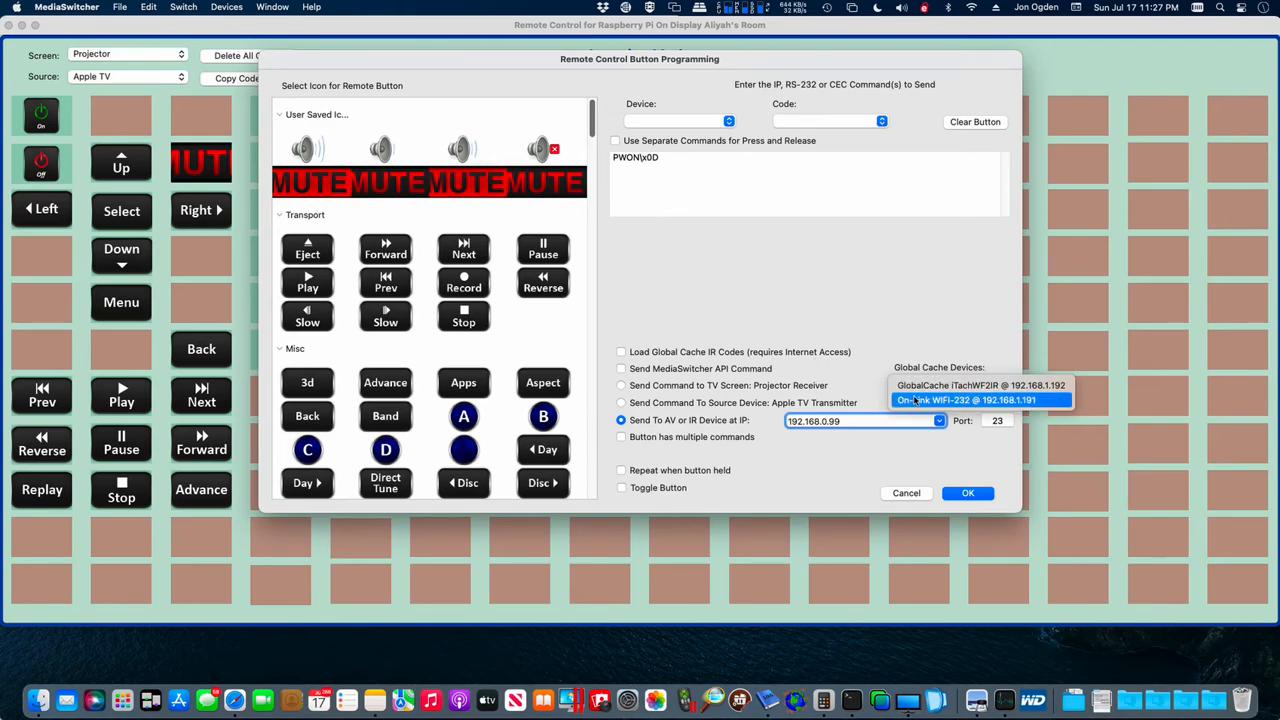
click(825, 326)
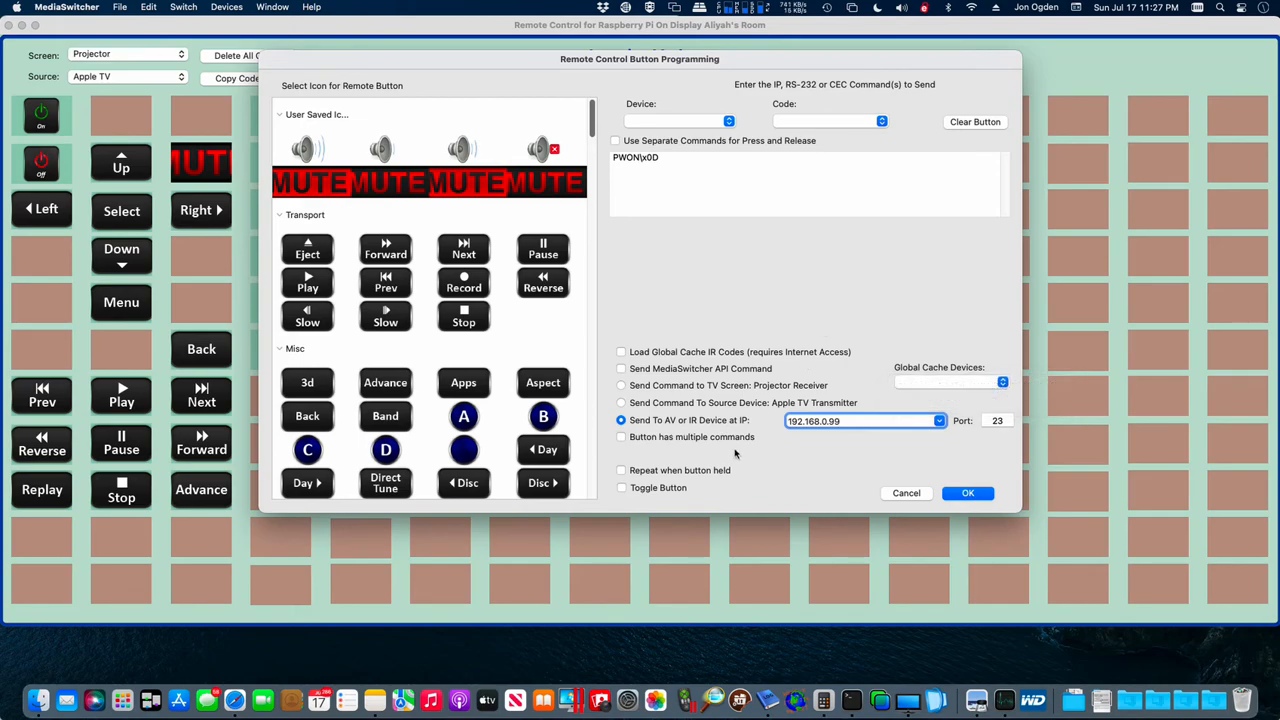
Step: Highlight the On button's target IP address and PWON\x0D command, and review the upper speaker button's programming without saving either
drag(846, 420, 772, 420)
drag(664, 161, 608, 163)
click(664, 196)
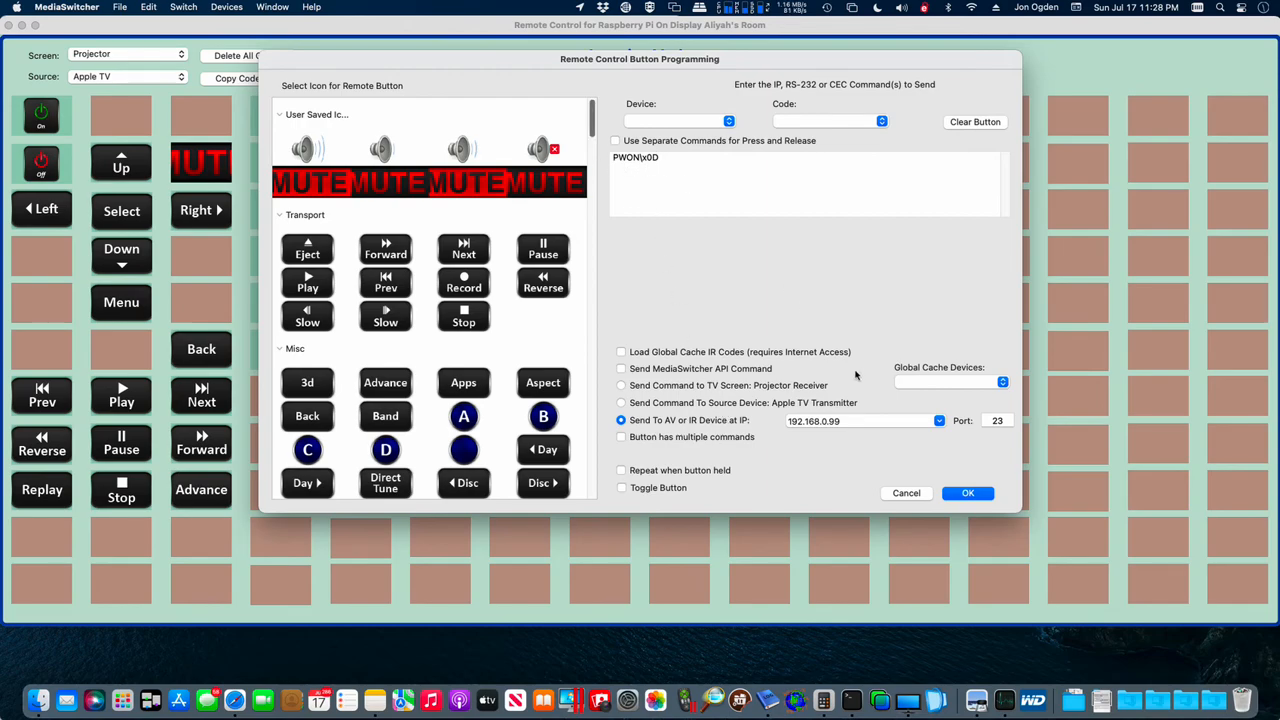
click(906, 493)
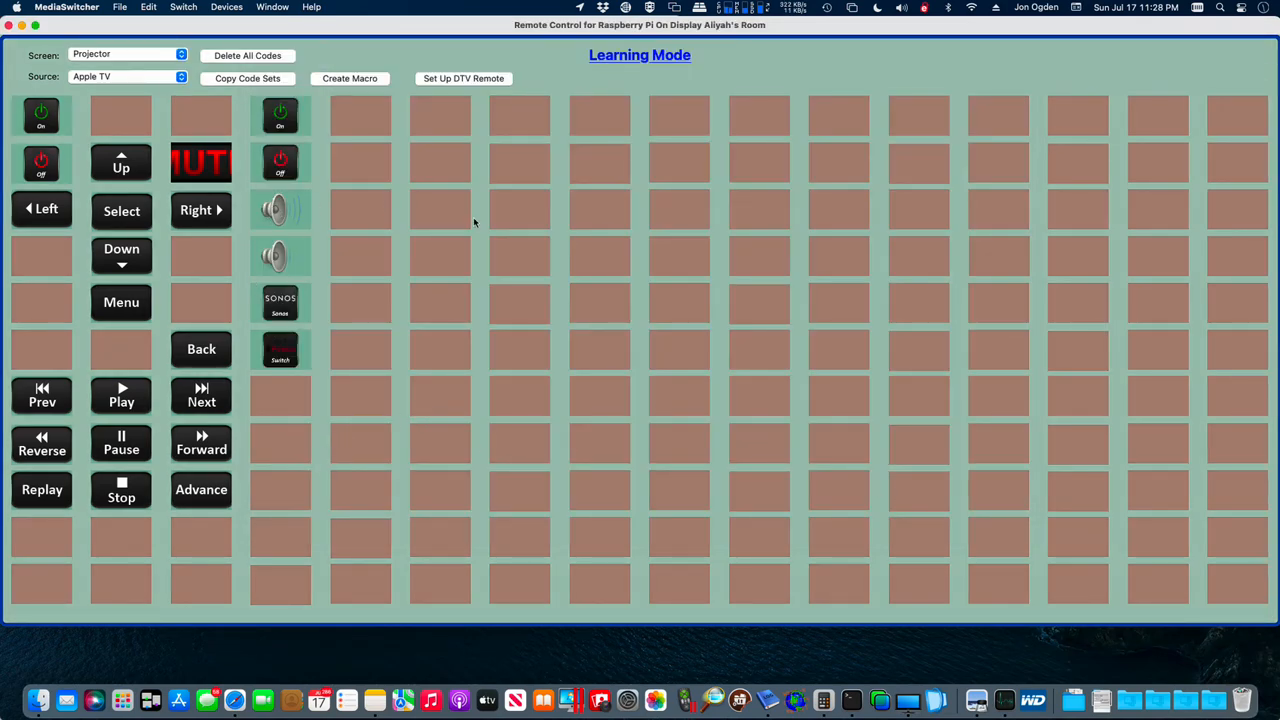
click(280, 208)
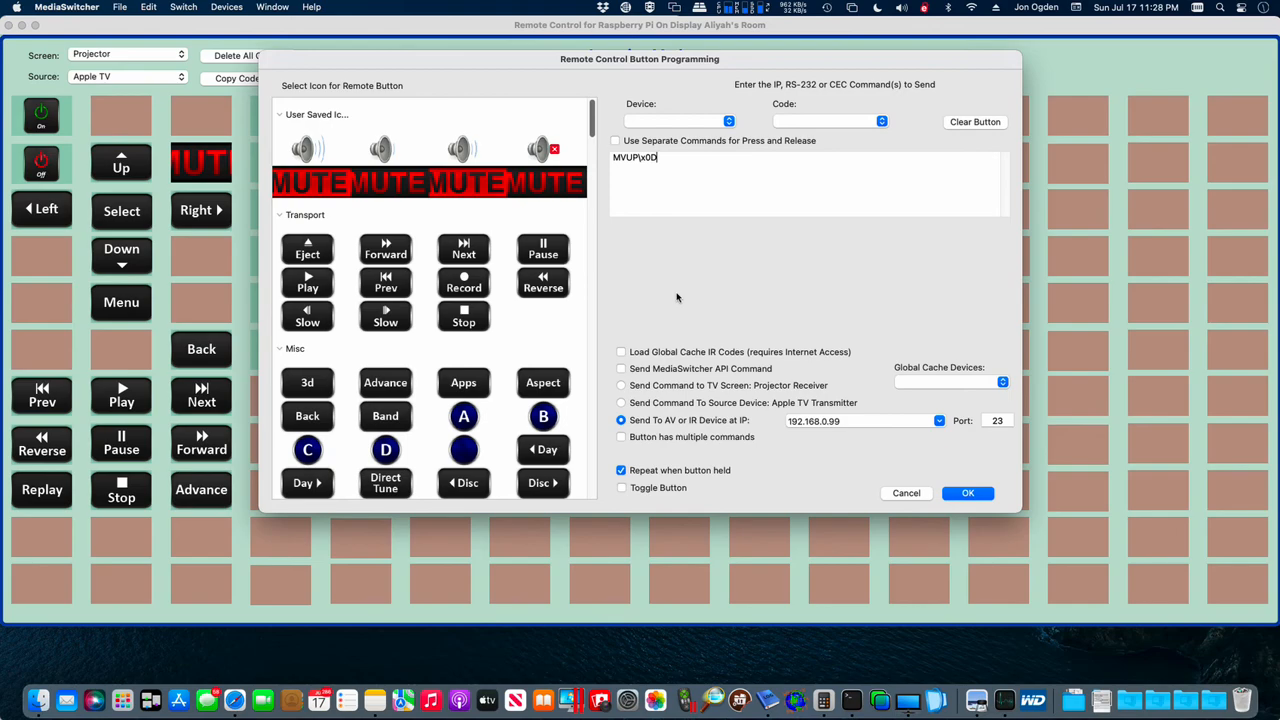
click(906, 493)
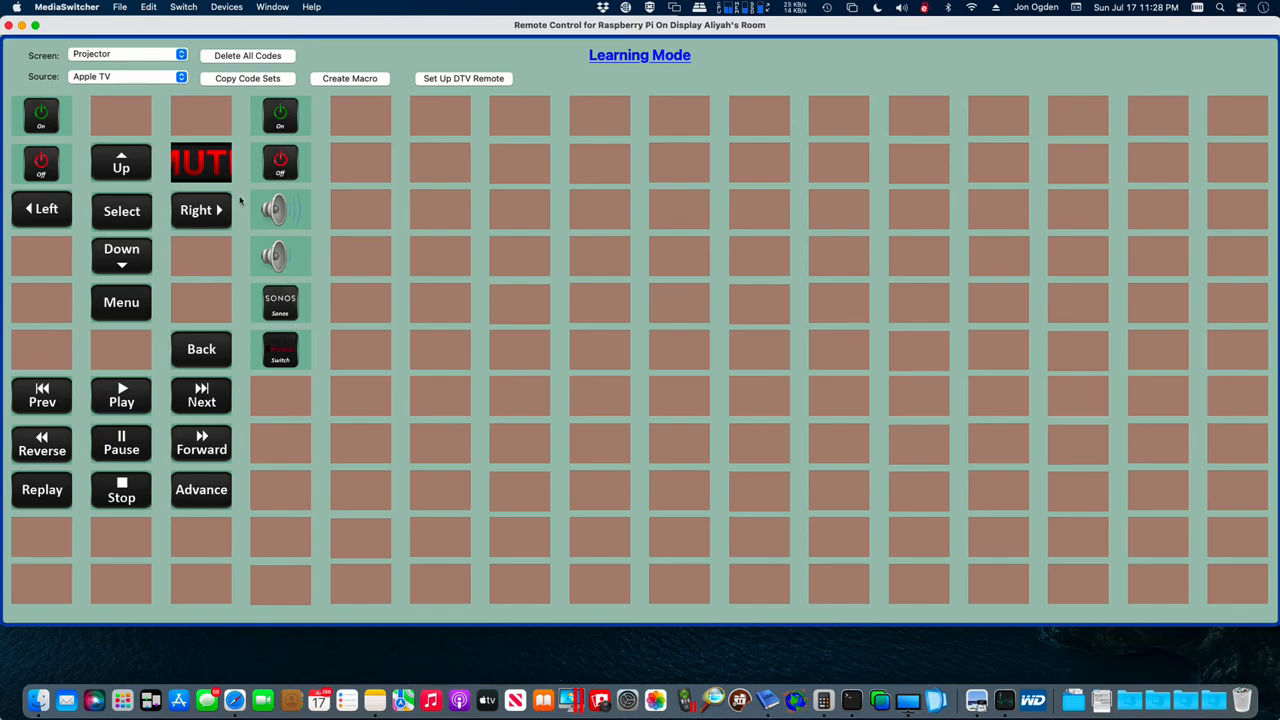
Step: Examine the screen choices for copying a code set and the duplication options of the Right button without copying anything
click(230, 80)
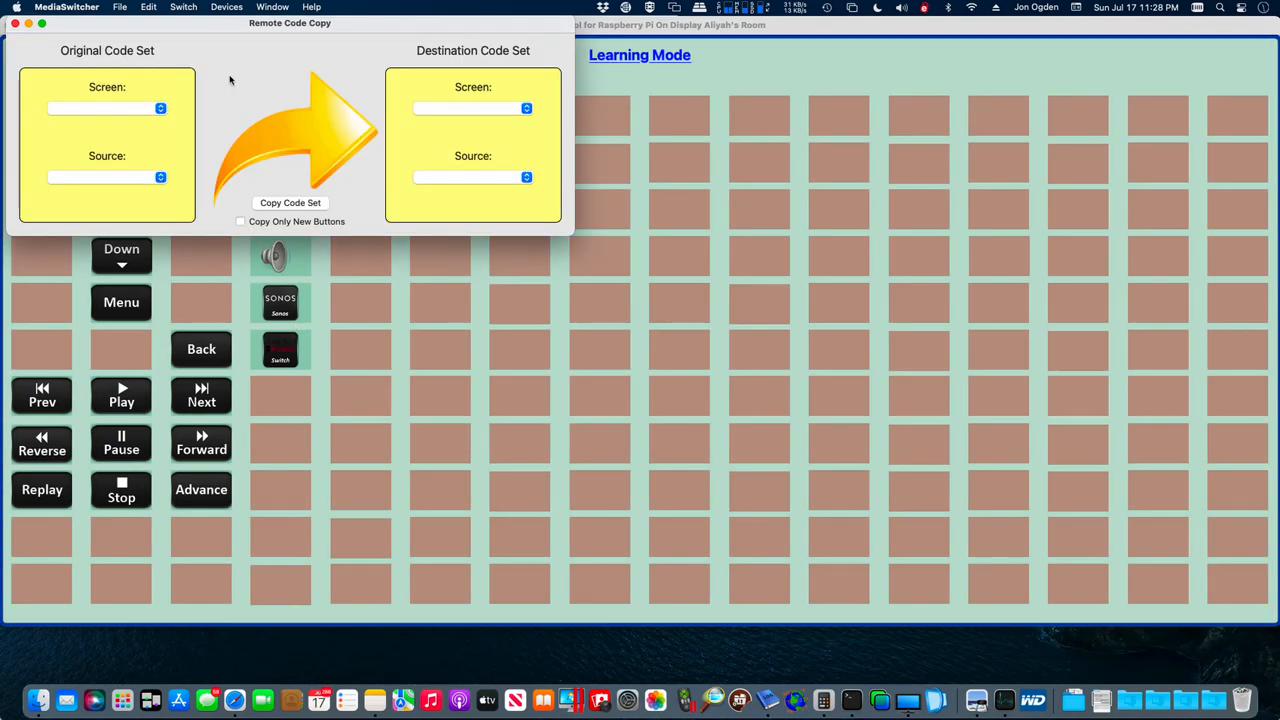
click(75, 116)
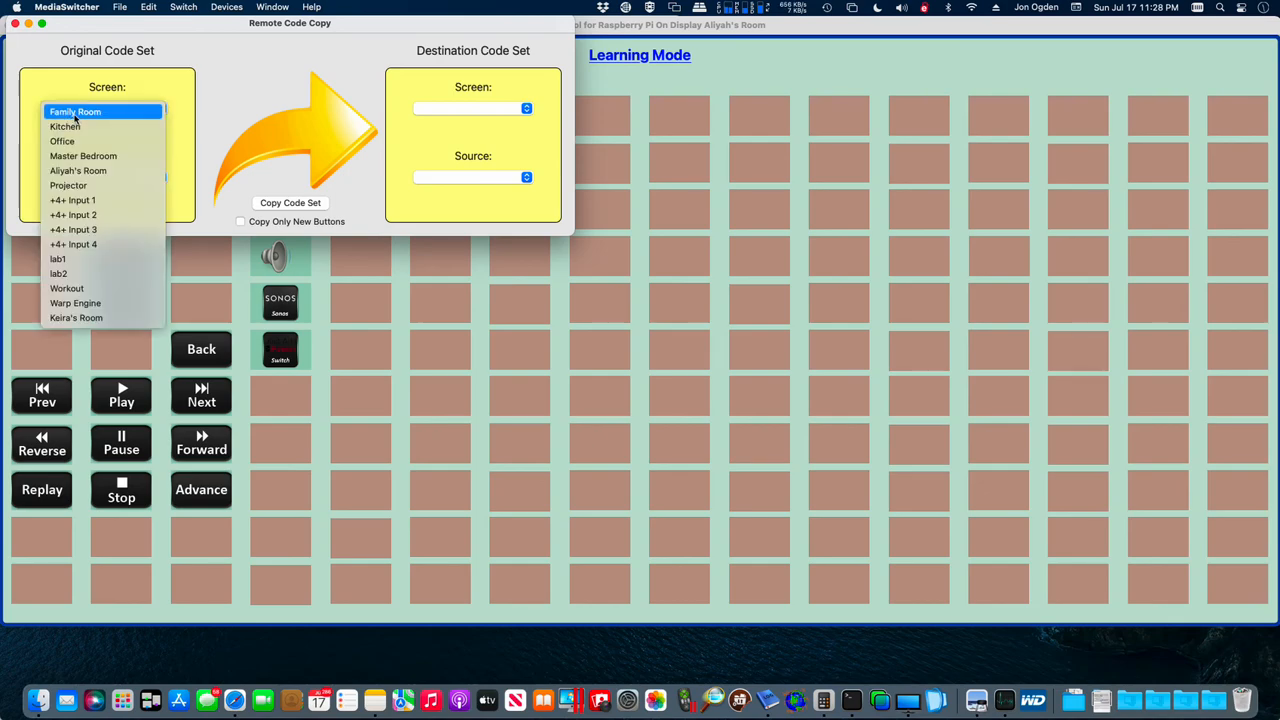
click(166, 80)
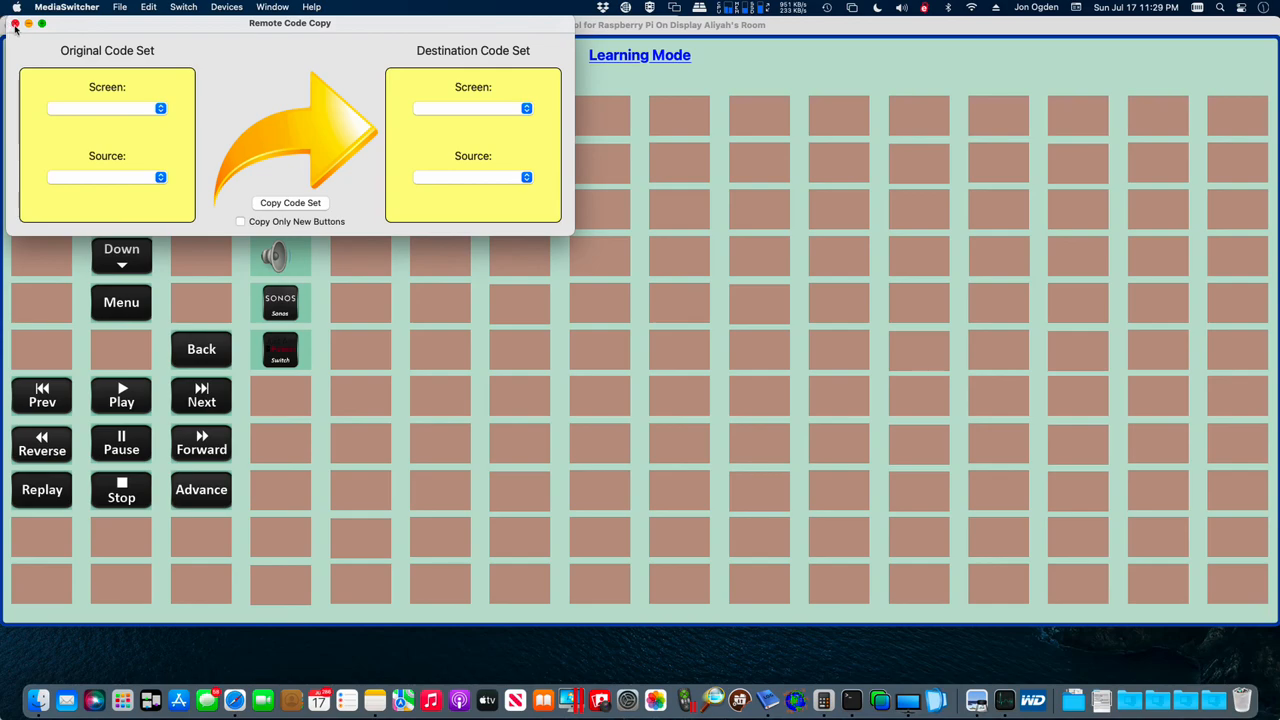
click(15, 25)
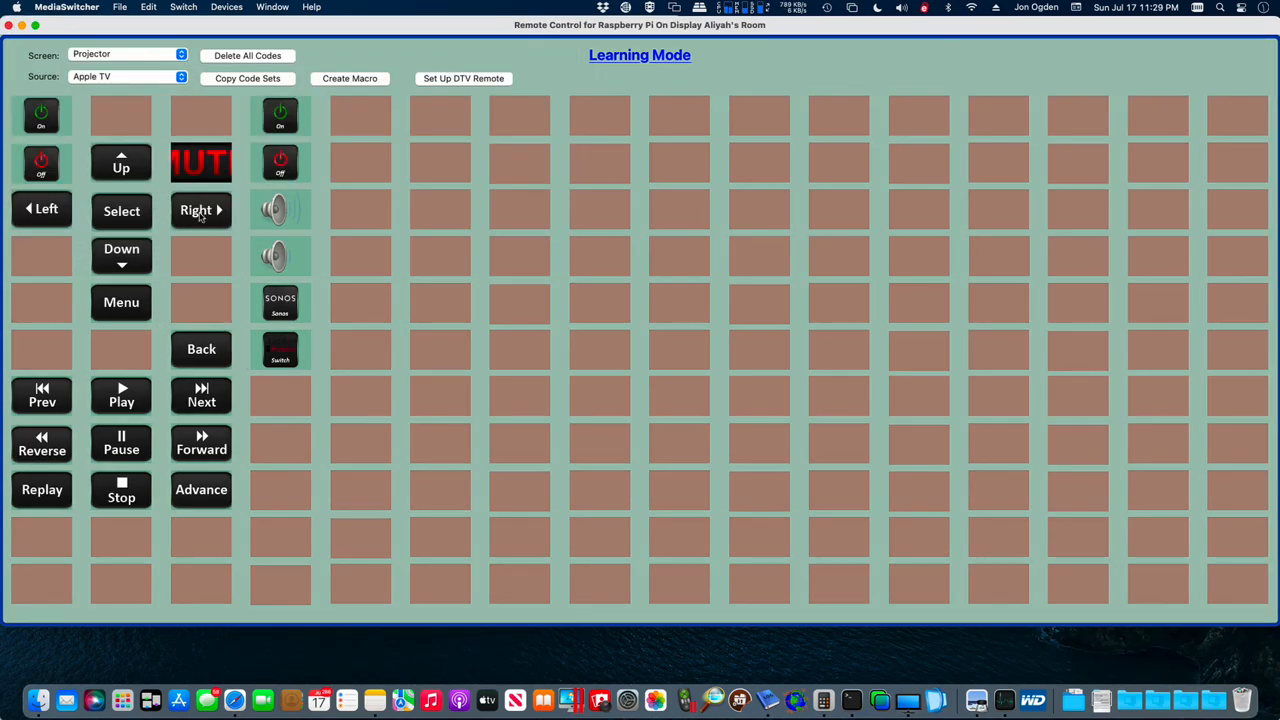
right_click(200, 215)
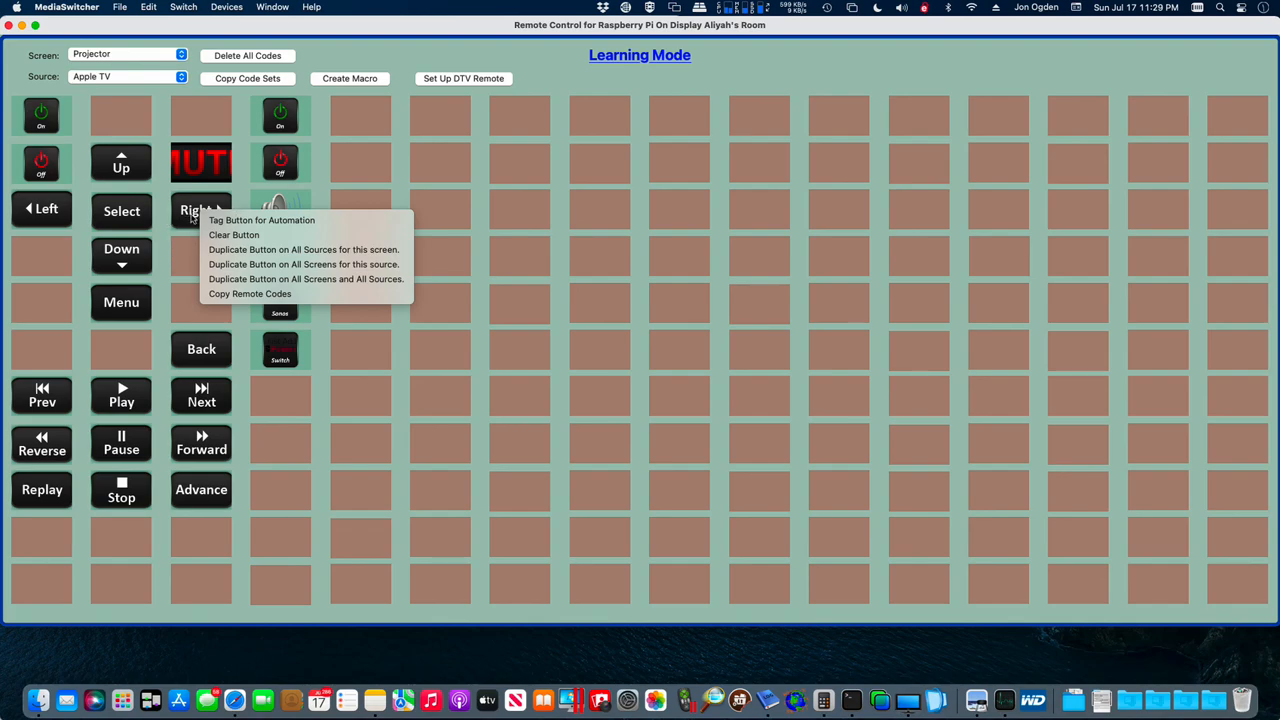
click(183, 242)
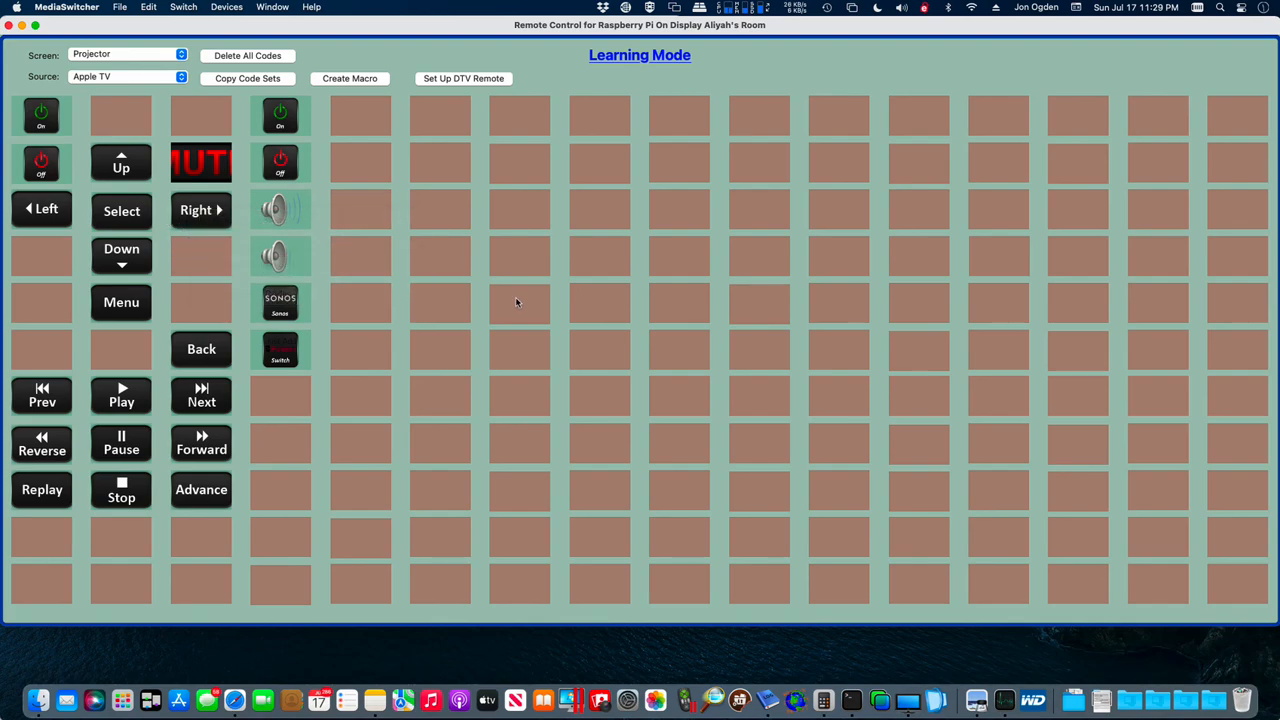